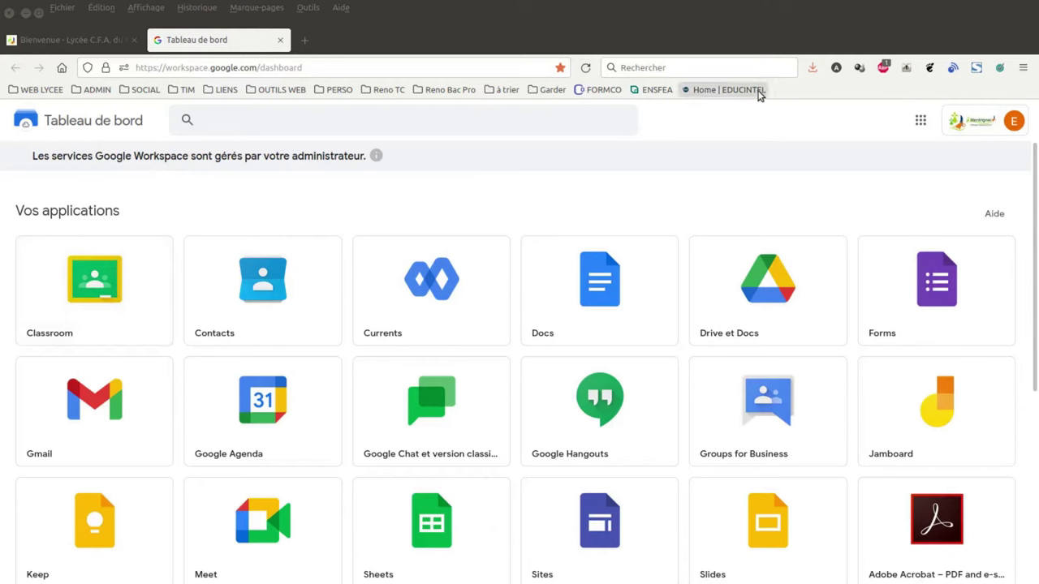
# Create a shared drive named "BTS 2021-2023" in Google Drive and expand the list of shared drives.
pyautogui.click(768, 280)
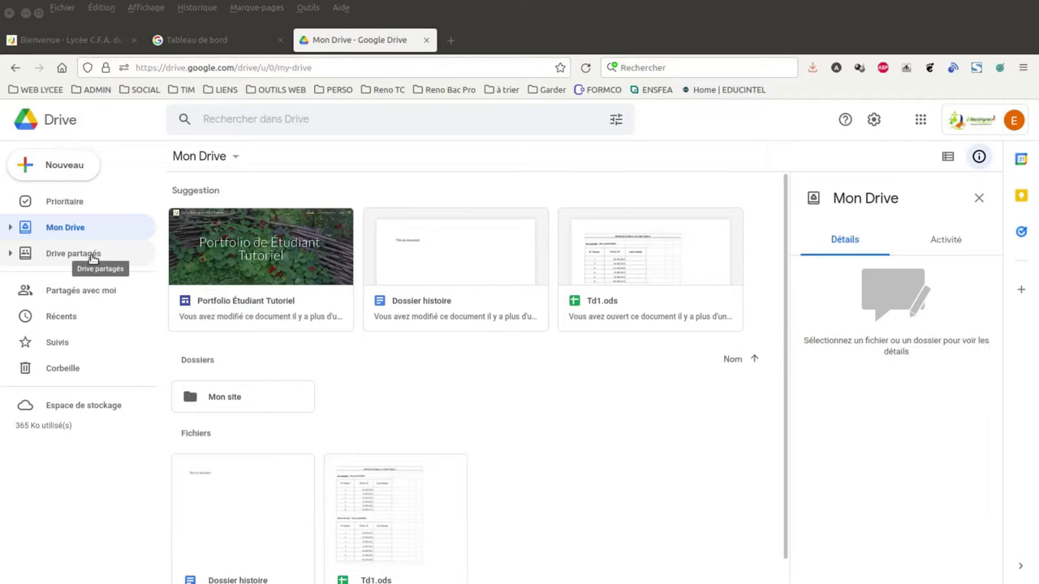
pyautogui.click(91, 257)
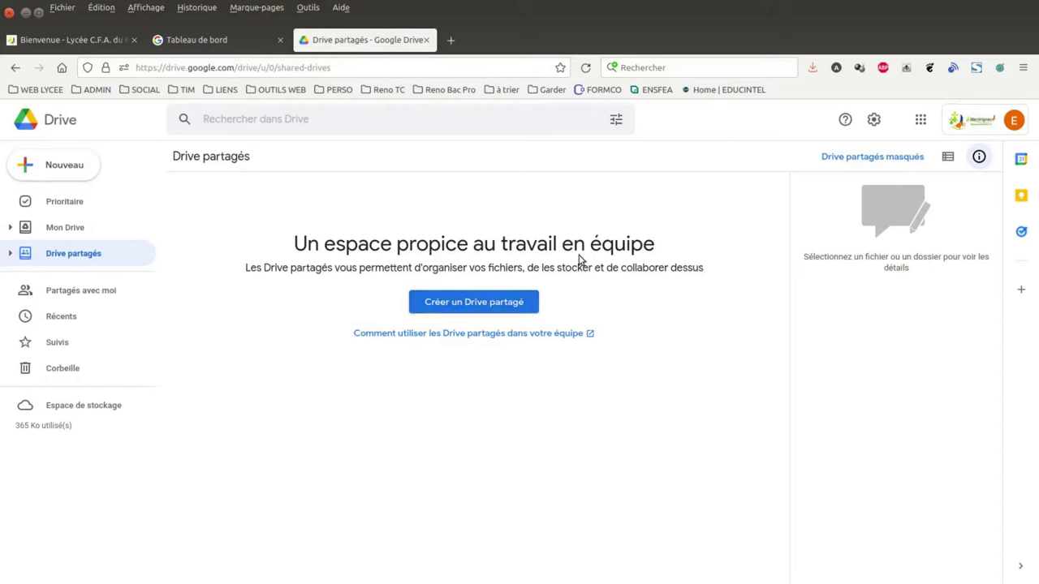
pyautogui.click(476, 302)
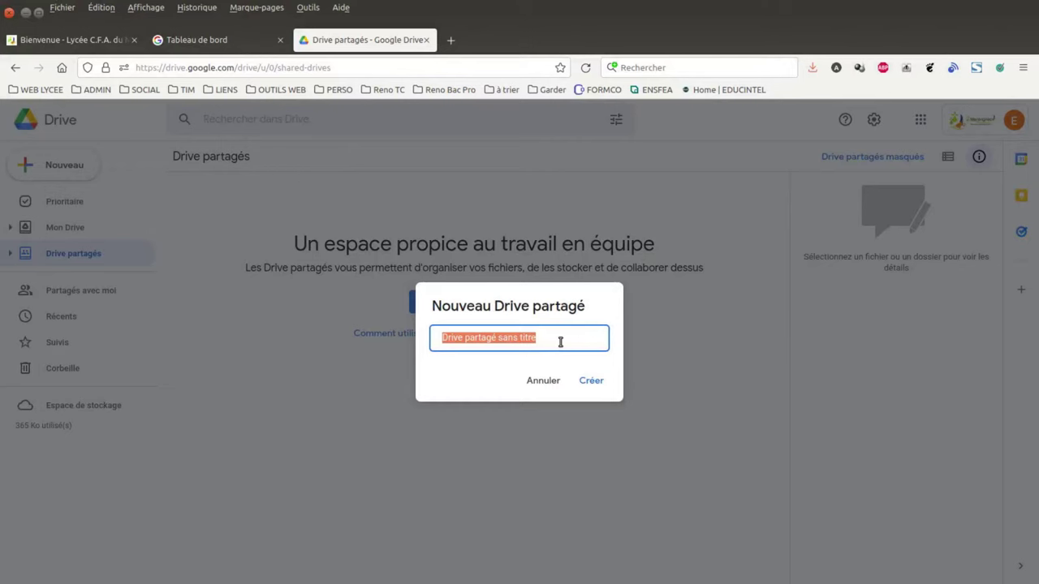
pyautogui.write('BTS 2021-2023')
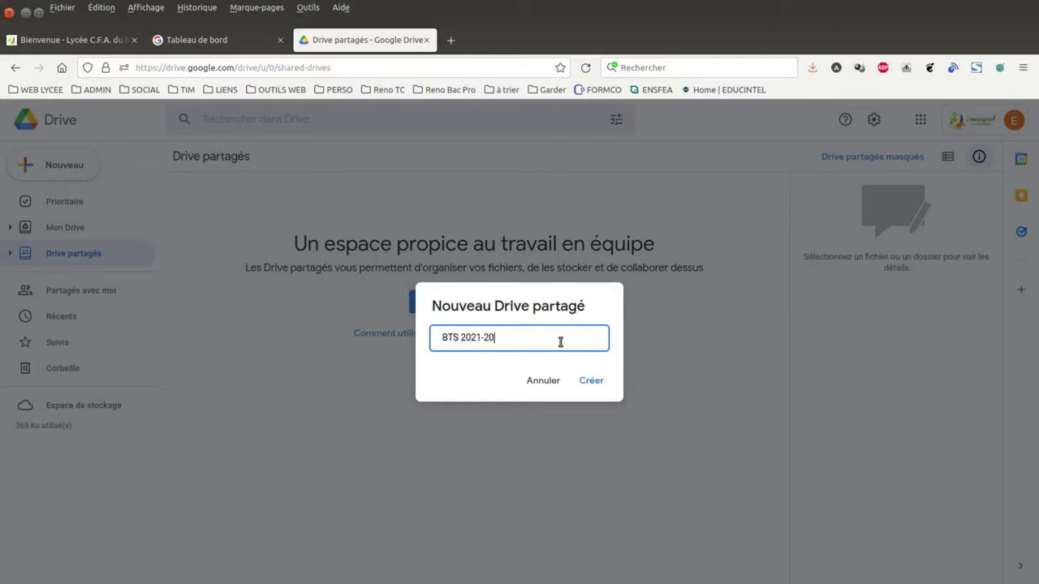
pyautogui.click(589, 381)
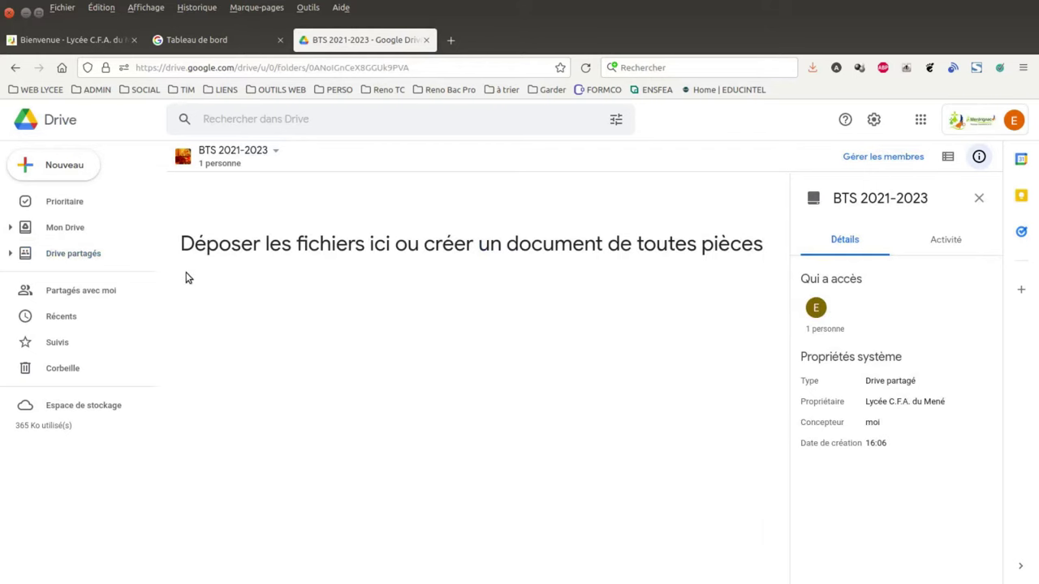
pyautogui.click(10, 254)
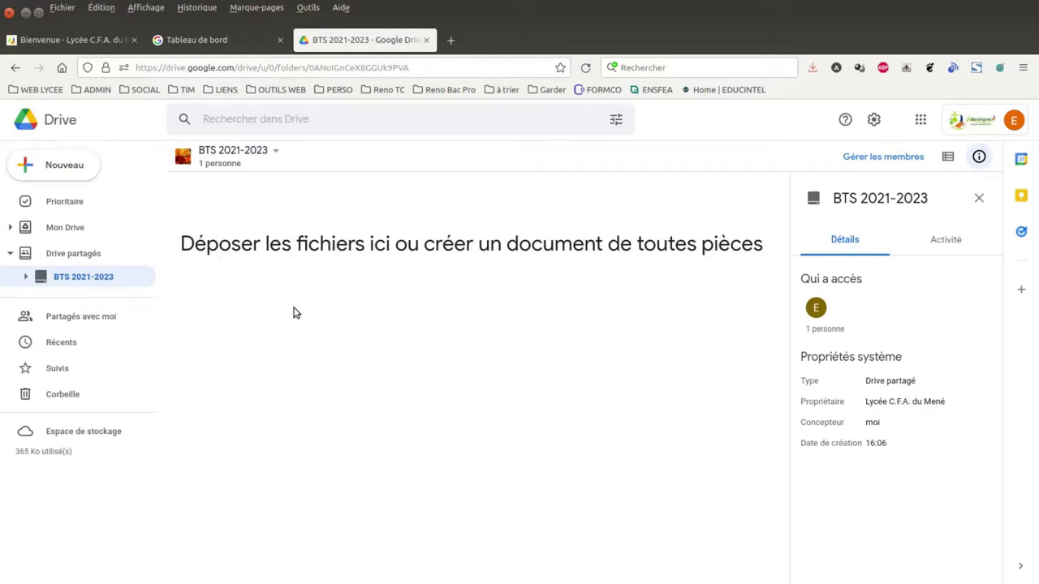
# Share the BTS 2021-2023 drive with the first suggested person as Gestionnaire de contenu, without sending a notification.
pyautogui.click(219, 163)
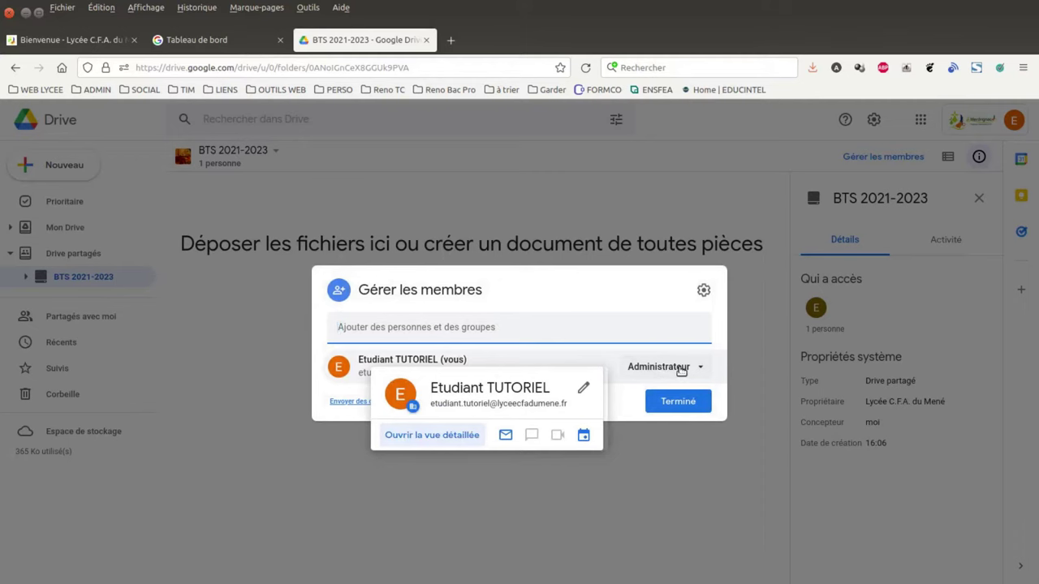
pyautogui.click(752, 247)
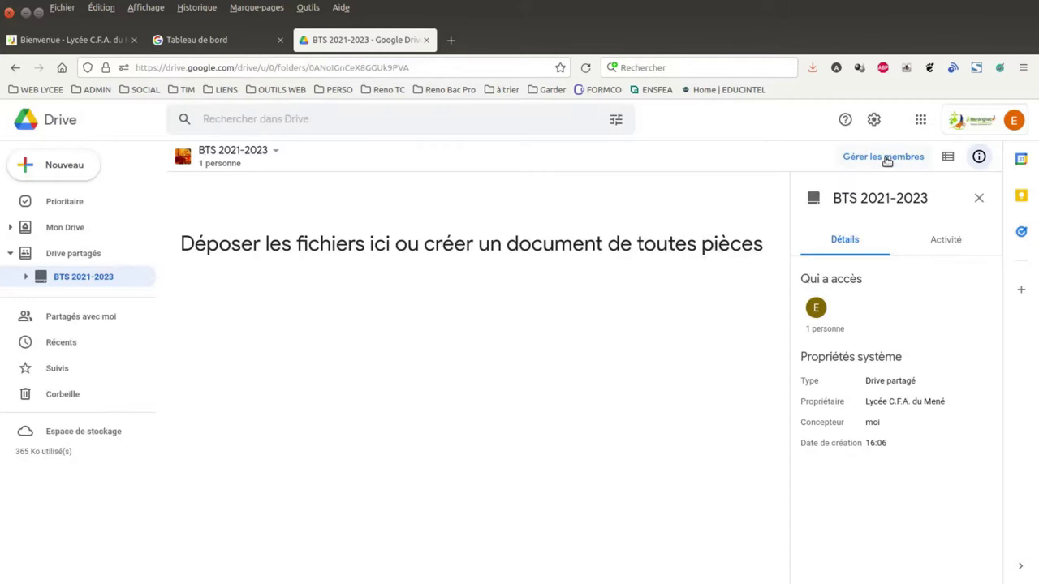
pyautogui.click(887, 158)
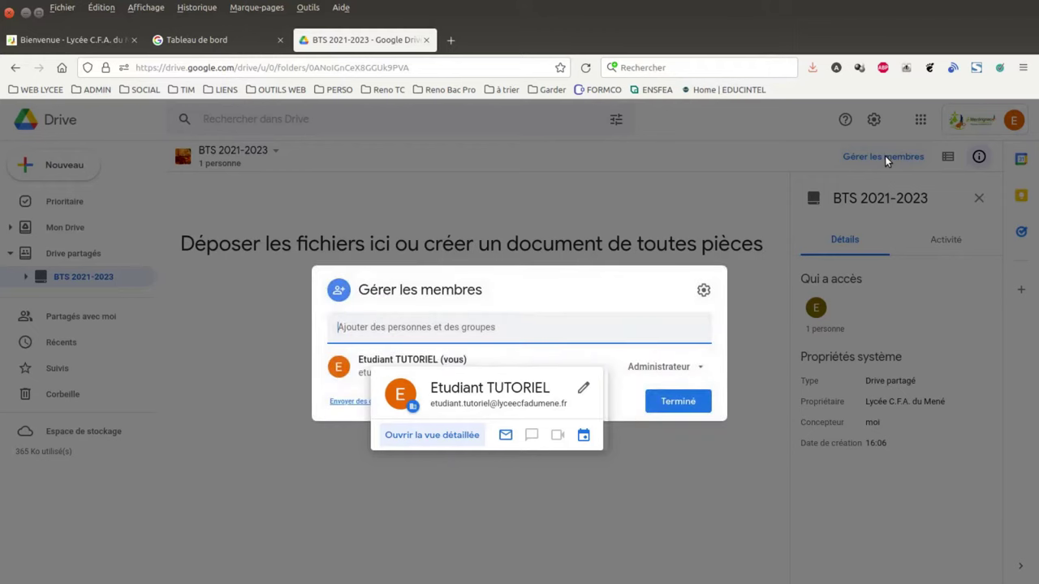
pyautogui.click(411, 331)
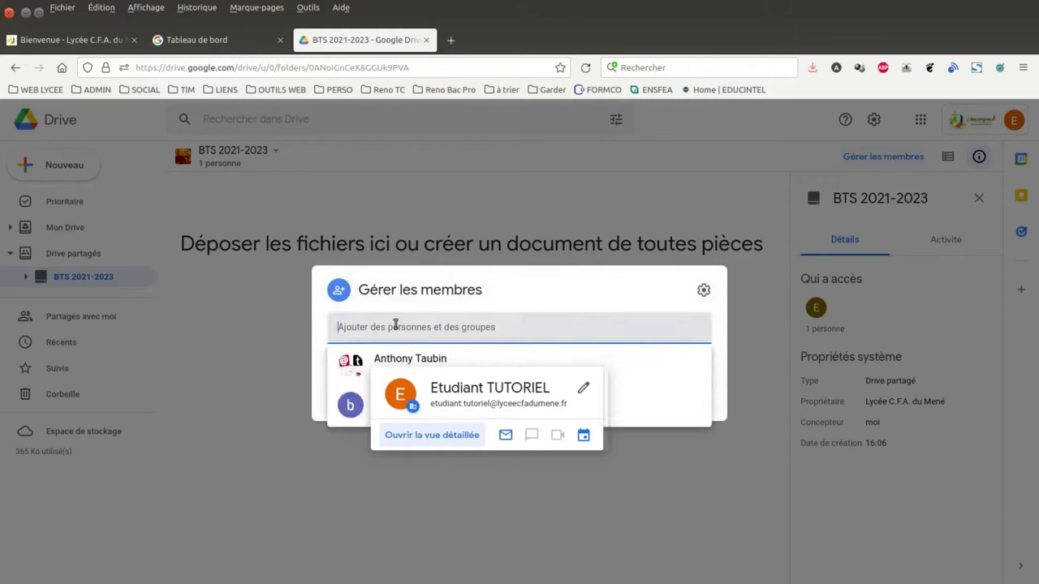
pyautogui.click(392, 359)
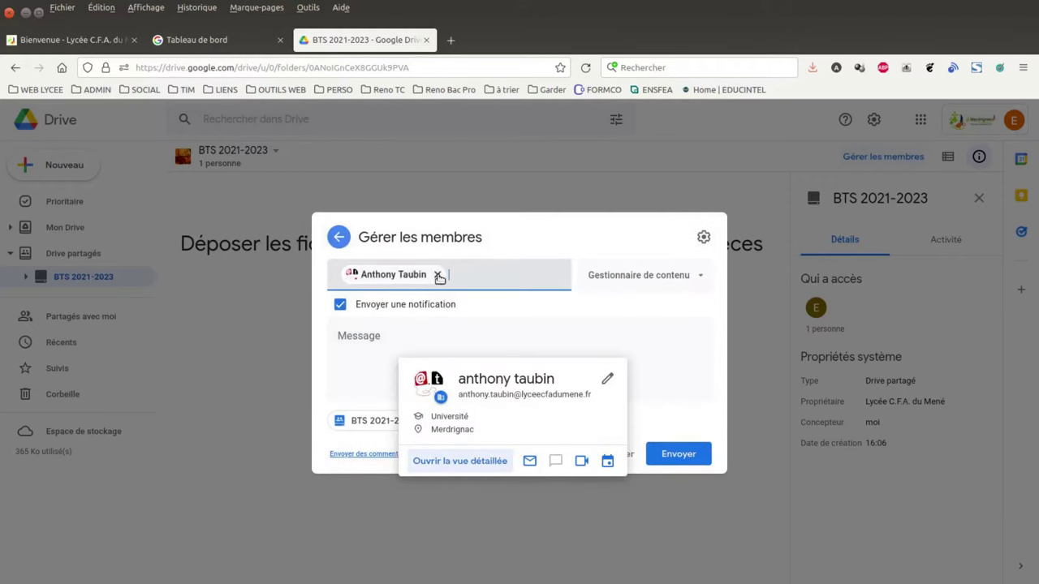
pyautogui.click(701, 278)
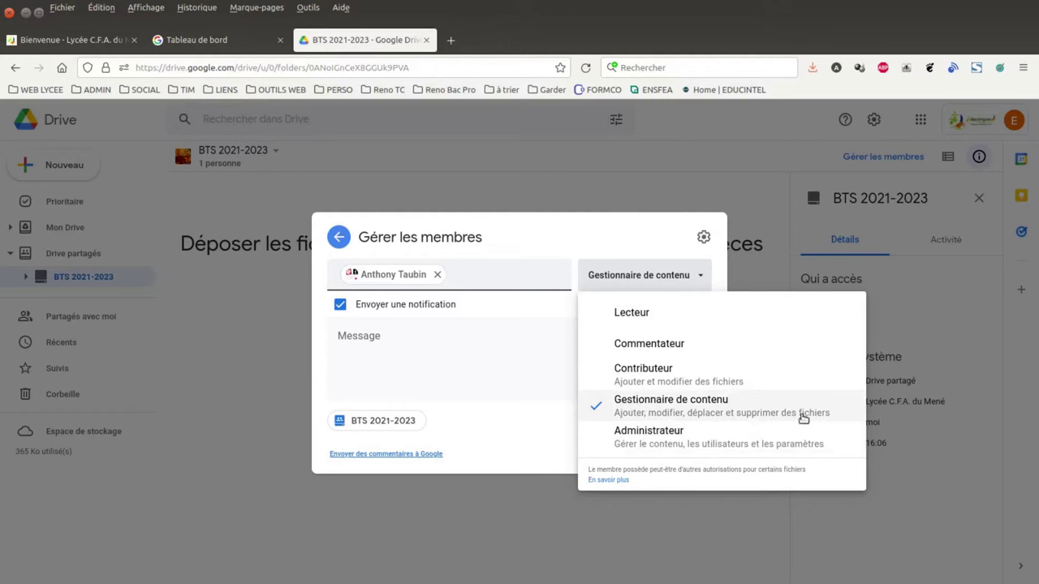
pyautogui.click(441, 336)
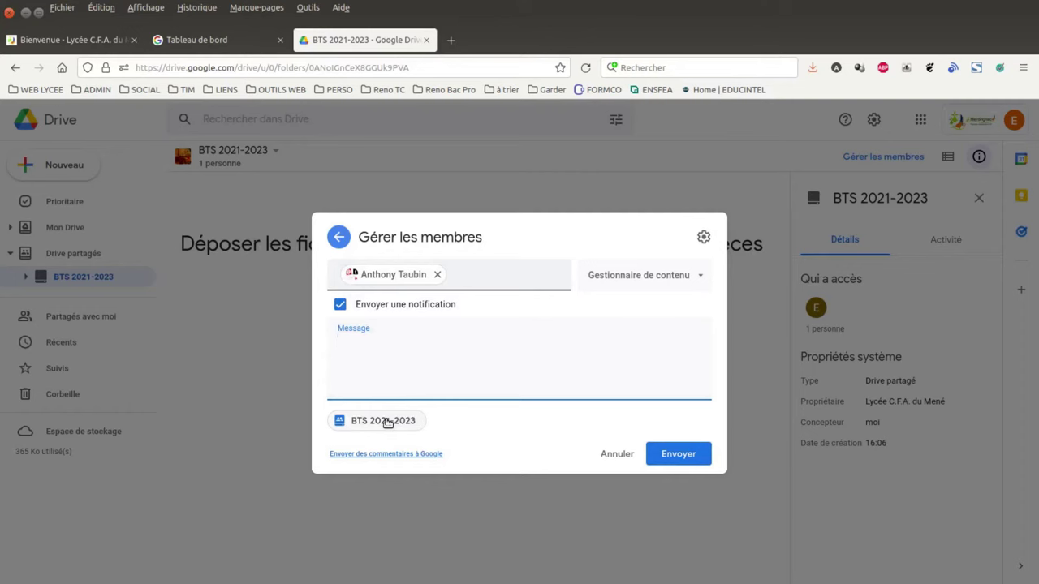
pyautogui.click(340, 306)
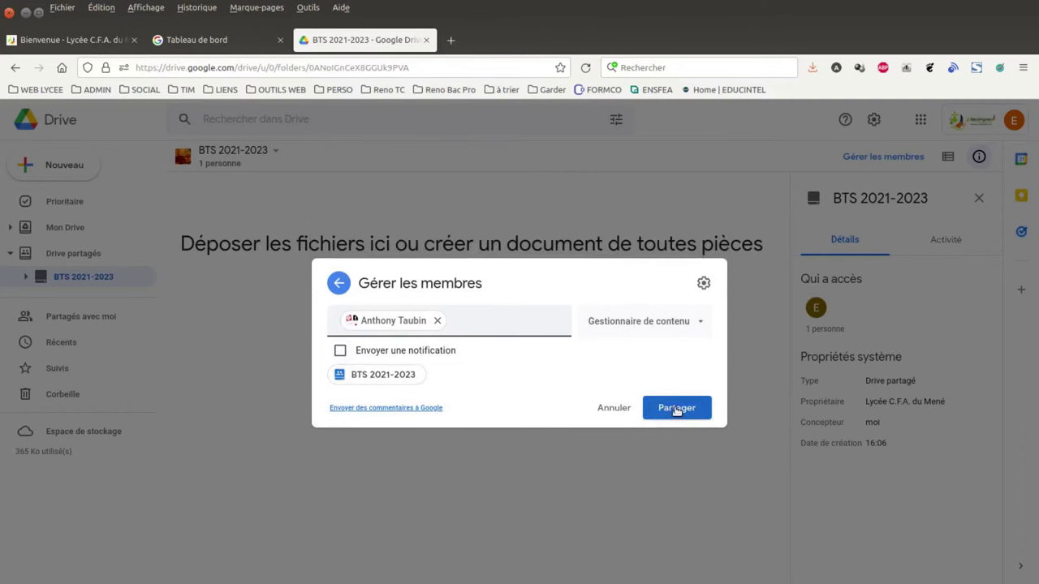
pyautogui.click(680, 409)
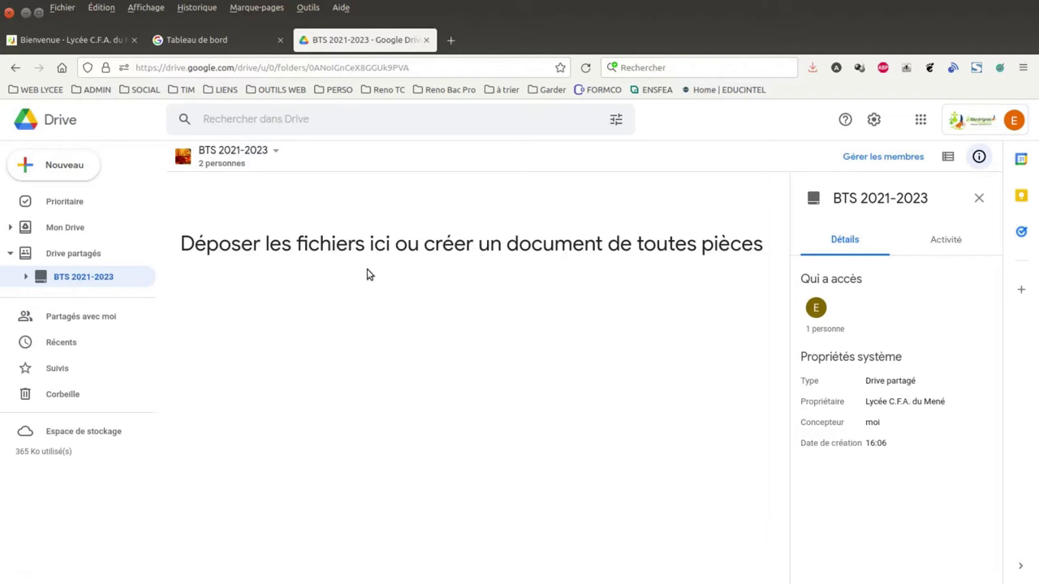
# Create a folder named "Calendrier CCF" in the BTS 2021-2023 shared drive.
pyautogui.click(73, 166)
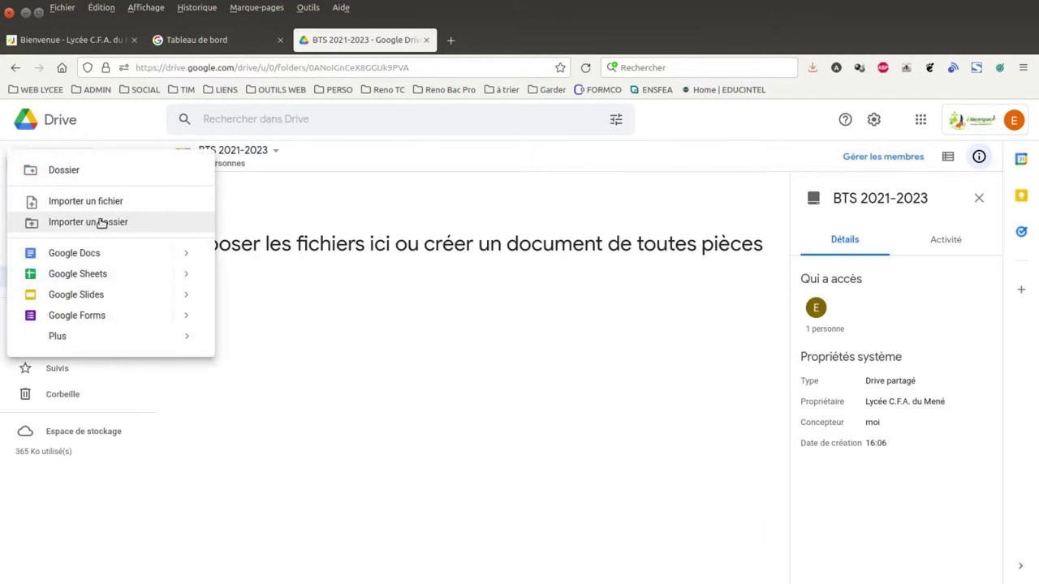
pyautogui.click(65, 173)
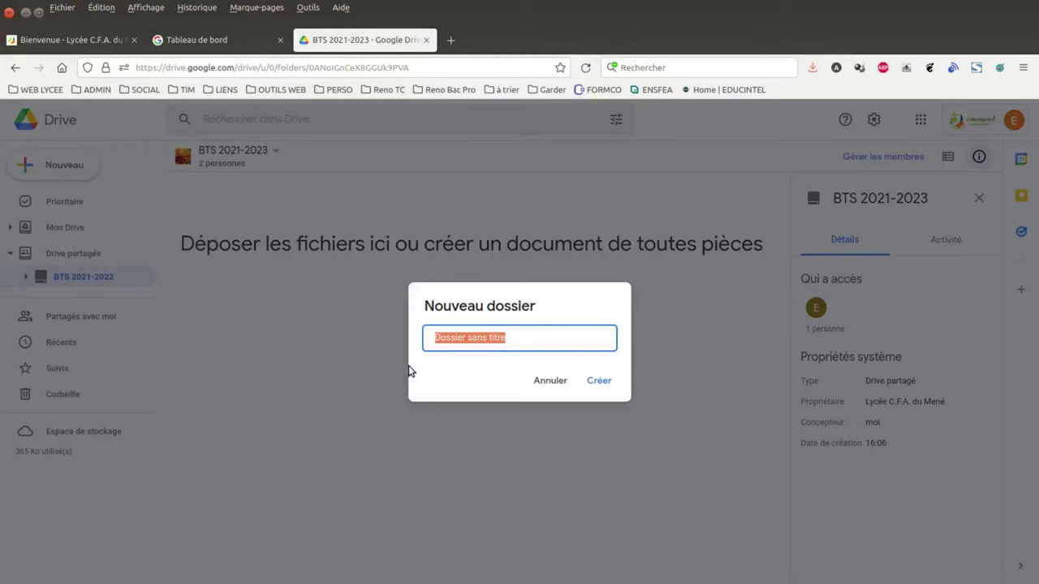
pyautogui.write('Calend')
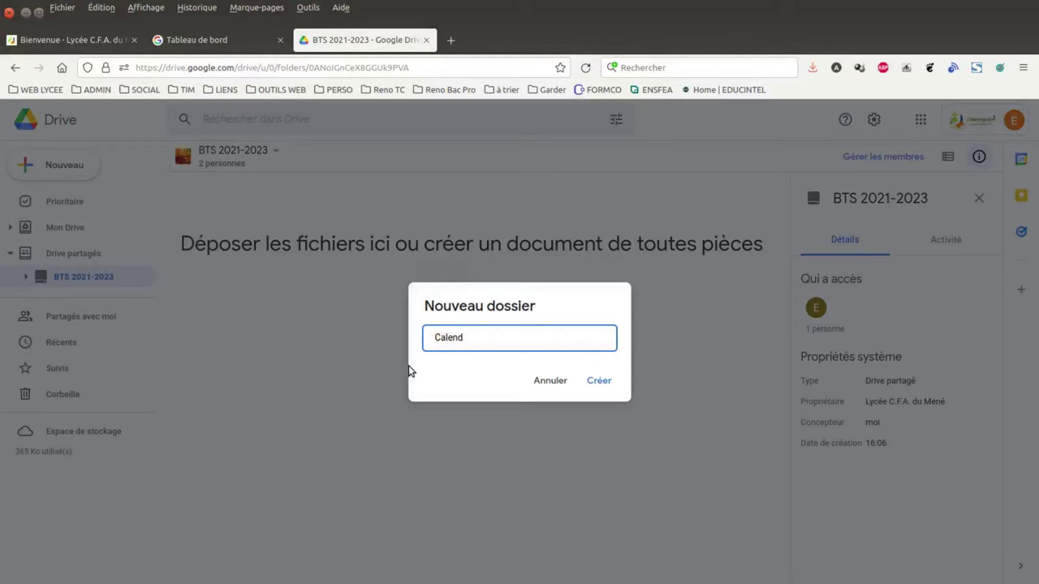
pyautogui.write('rier CCF')
pyautogui.click(596, 384)
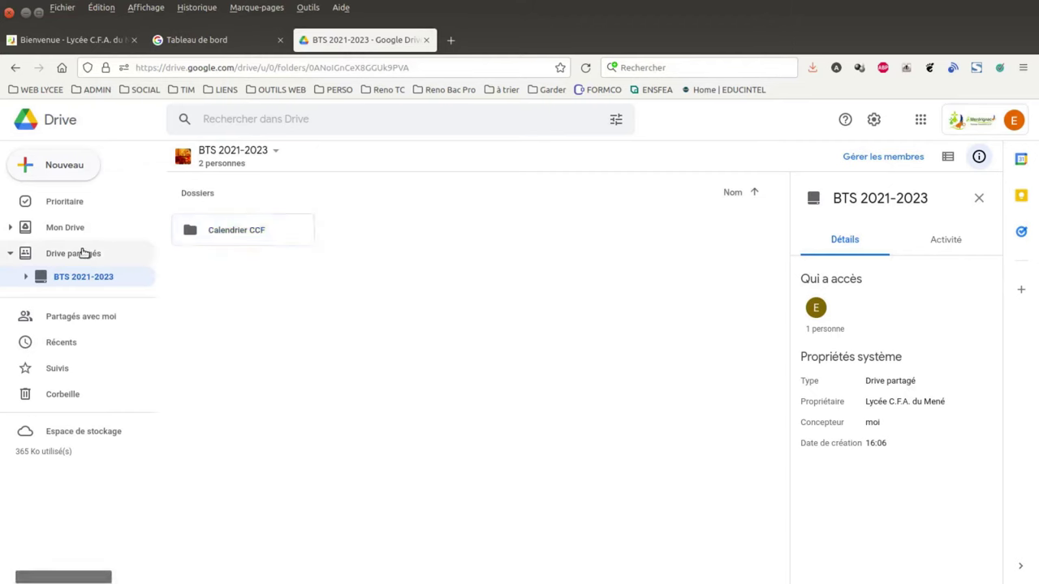
# Import the file STAGES.ods from the Bureau folder into the Calendrier CCF folder.
pyautogui.click(26, 277)
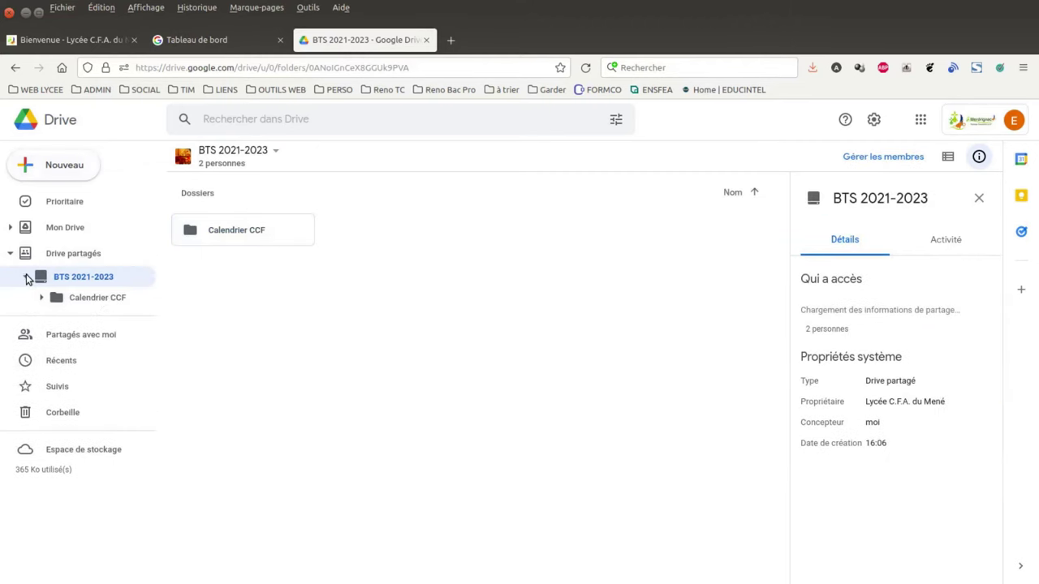
pyautogui.click(102, 299)
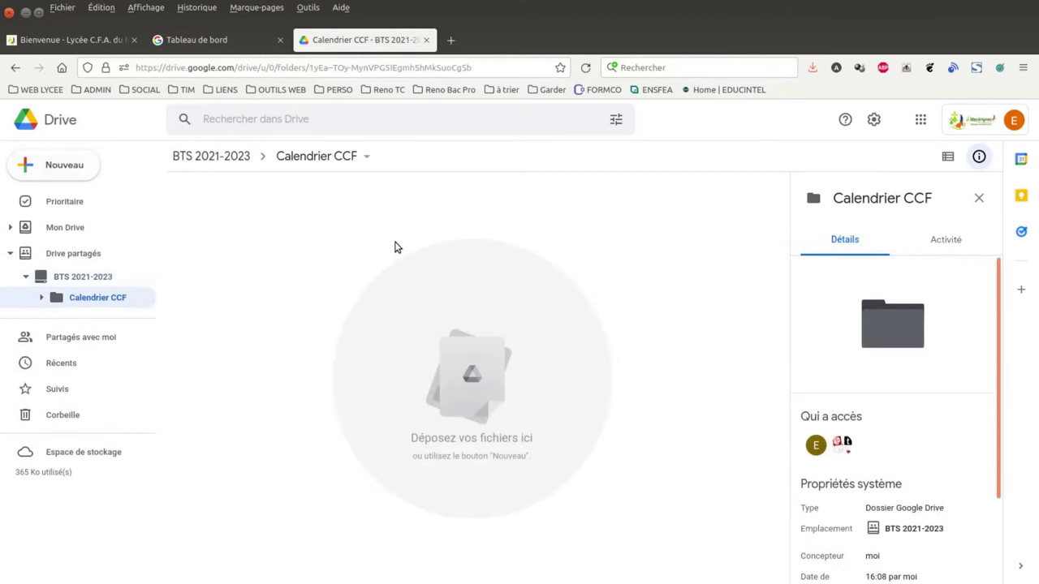
pyautogui.click(77, 171)
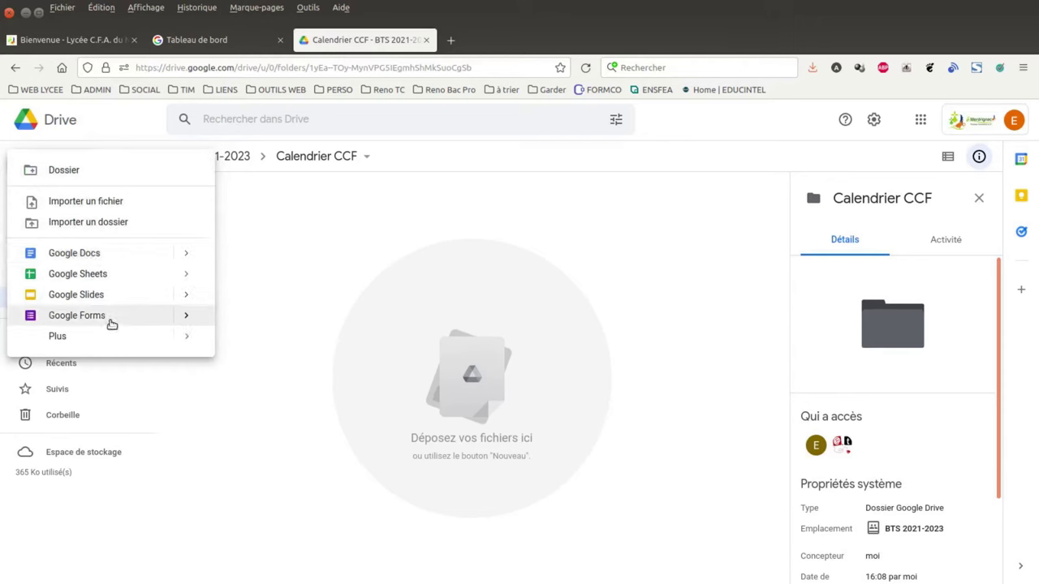
pyautogui.click(326, 257)
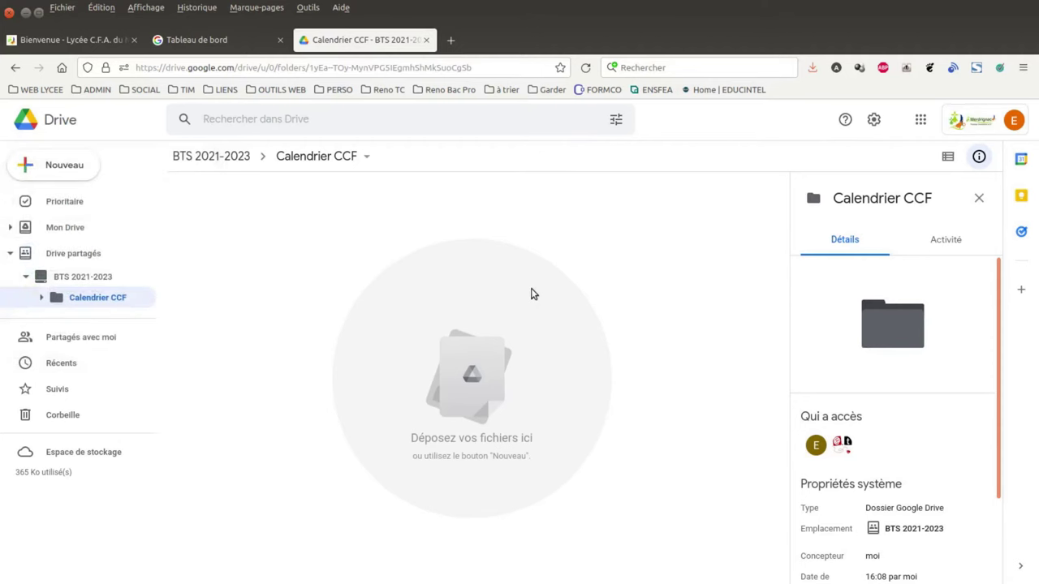
pyautogui.click(76, 179)
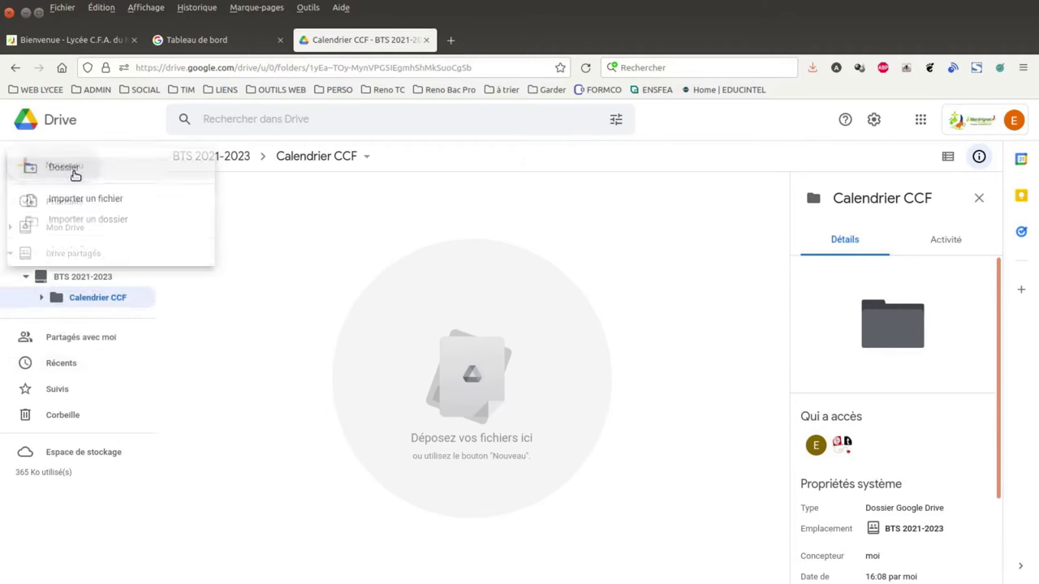
pyautogui.click(116, 205)
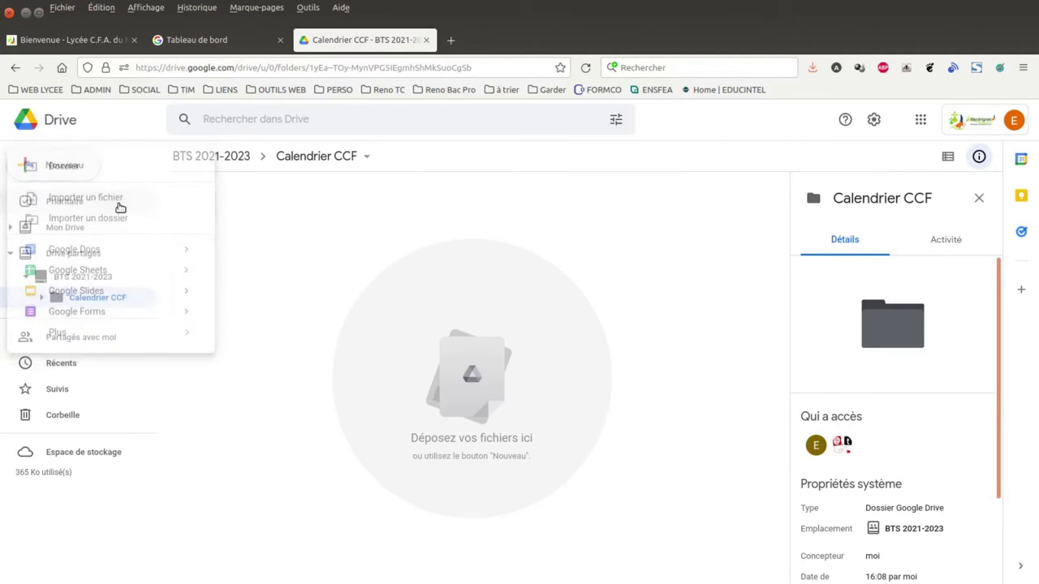
pyautogui.scroll(-3, 479, 383)
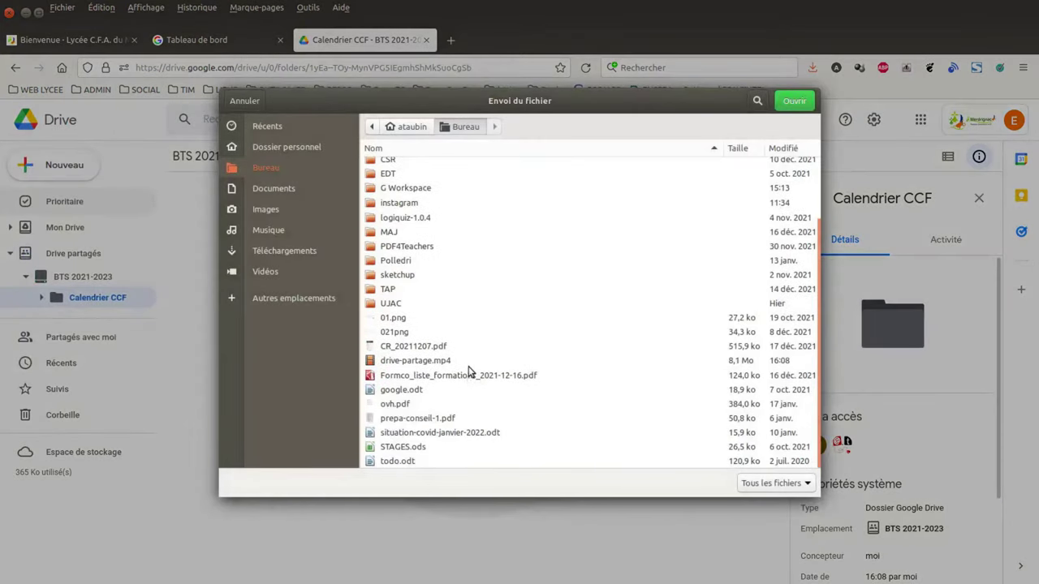
pyautogui.click(411, 447)
pyautogui.click(792, 101)
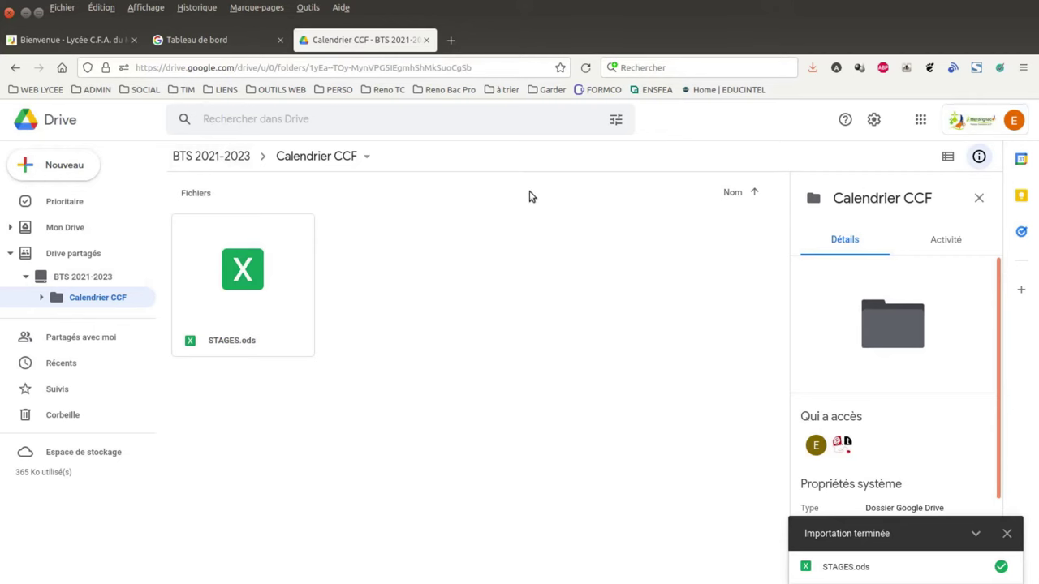
# Try to add the suggested BTS class group to the BTS 2021-2023 drive as Contributeur without a notification, and cancel the sharing.
pyautogui.click(208, 159)
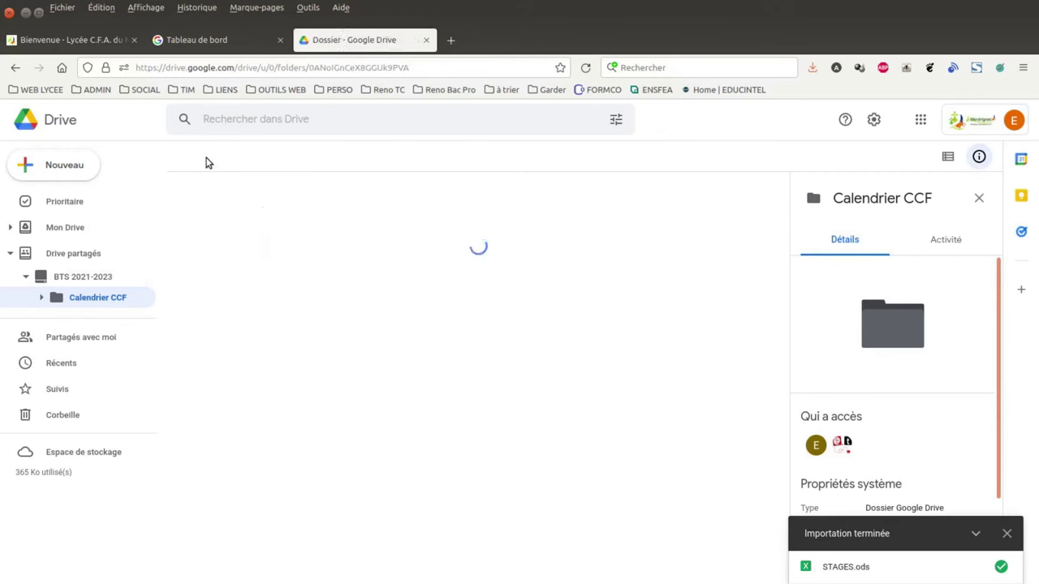
pyautogui.click(872, 159)
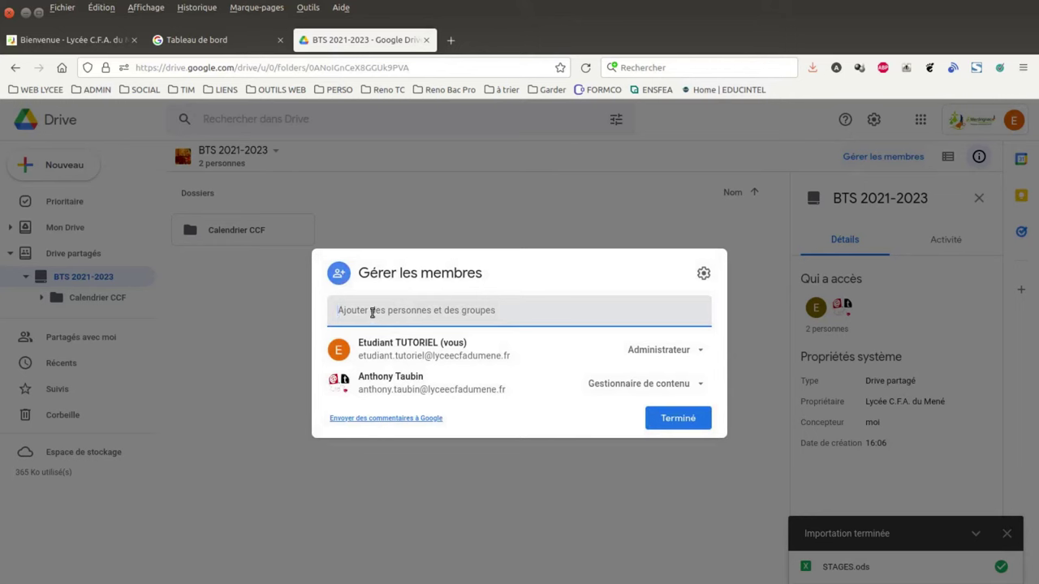
pyautogui.write('bst')
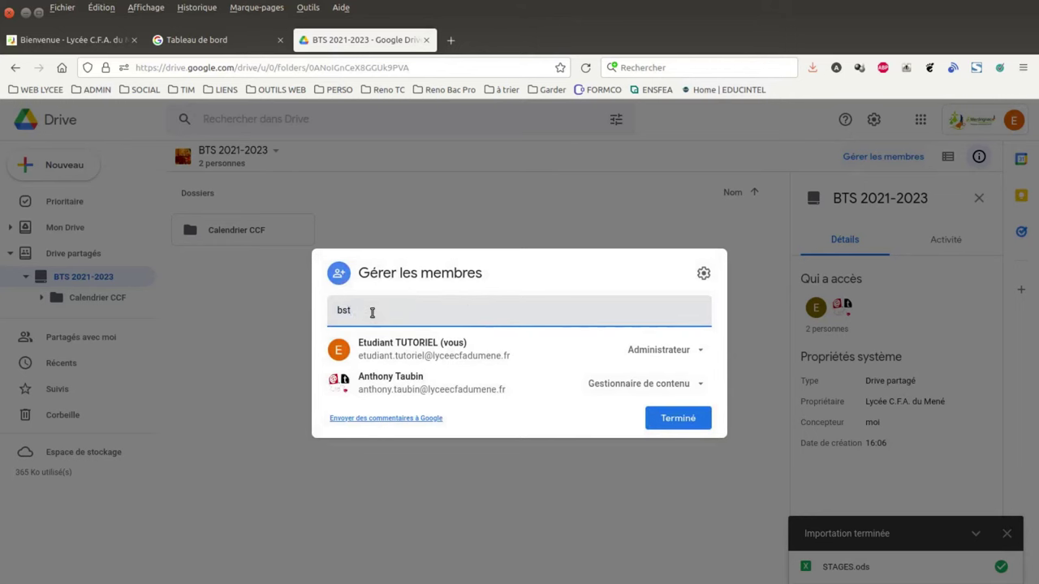
pyautogui.press('BackSpace')
pyautogui.write('ts')
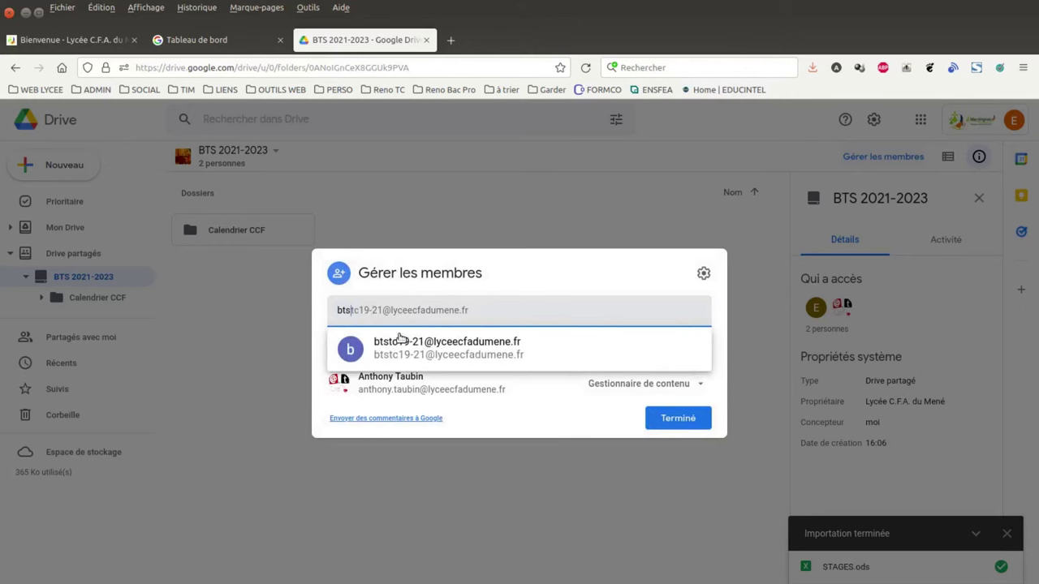
pyautogui.click(399, 341)
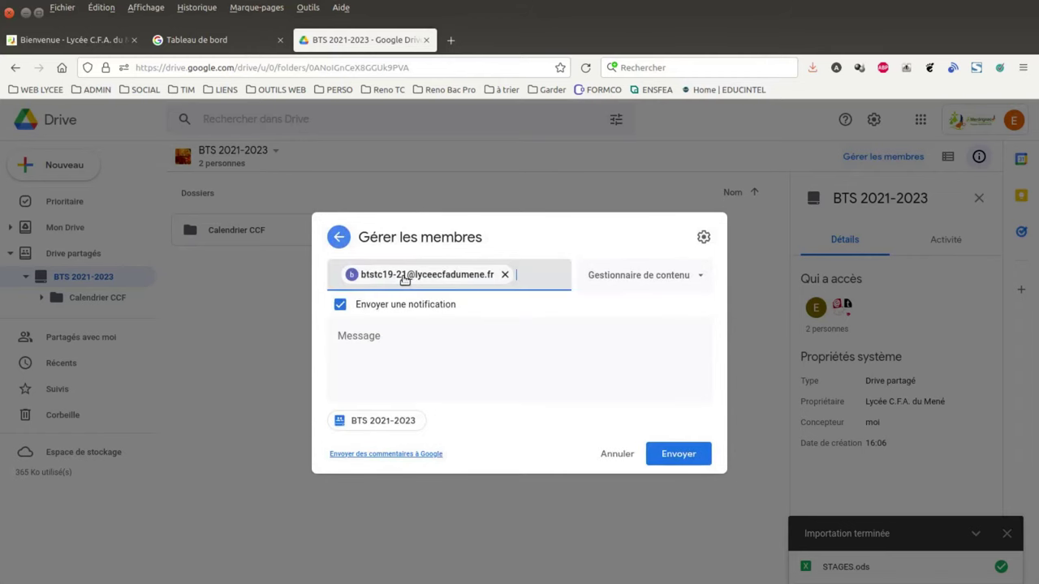
pyautogui.moveTo(390, 281)
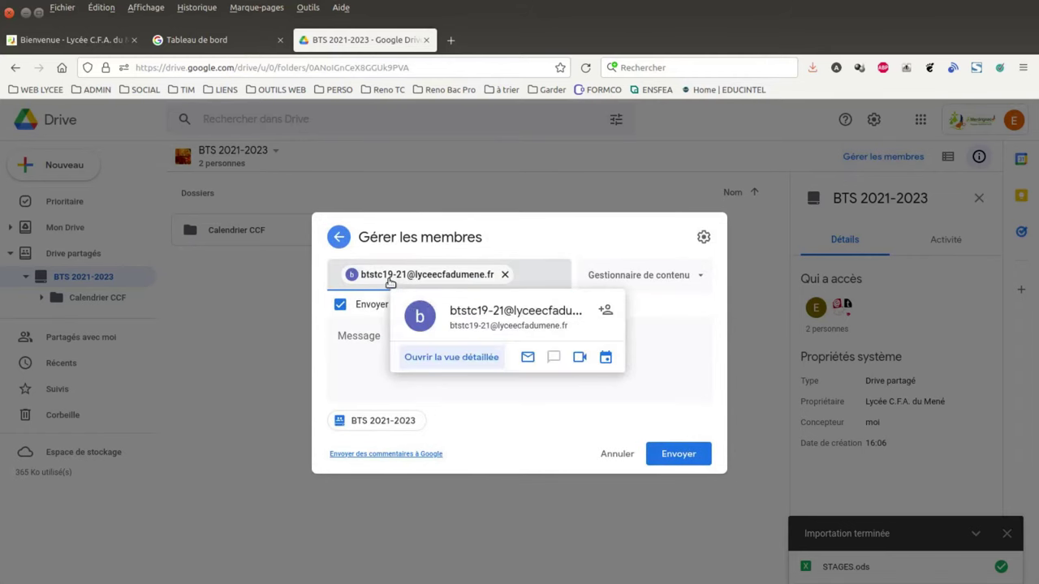
pyautogui.click(340, 304)
pyautogui.click(641, 324)
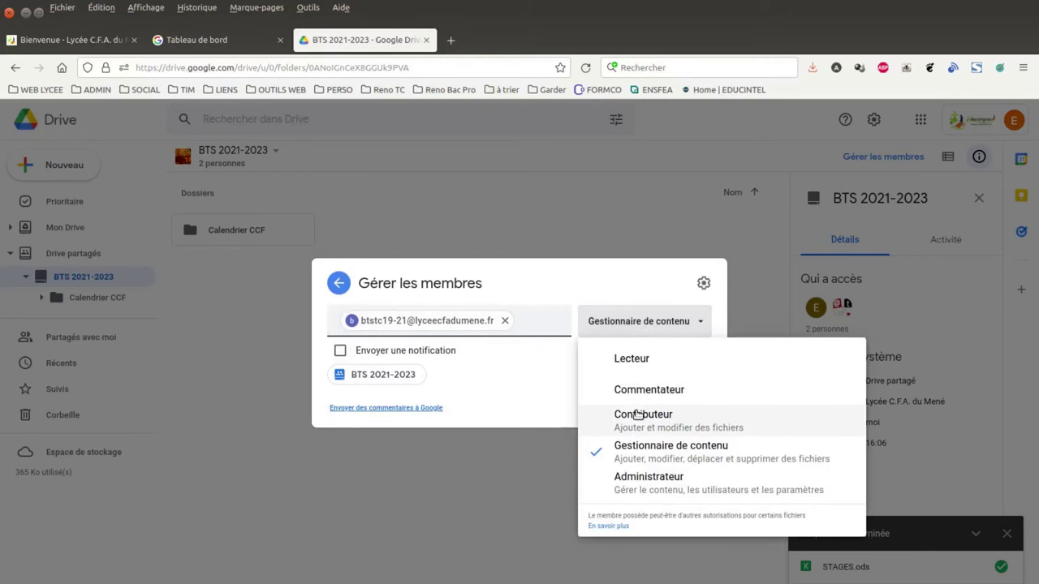
pyautogui.click(638, 417)
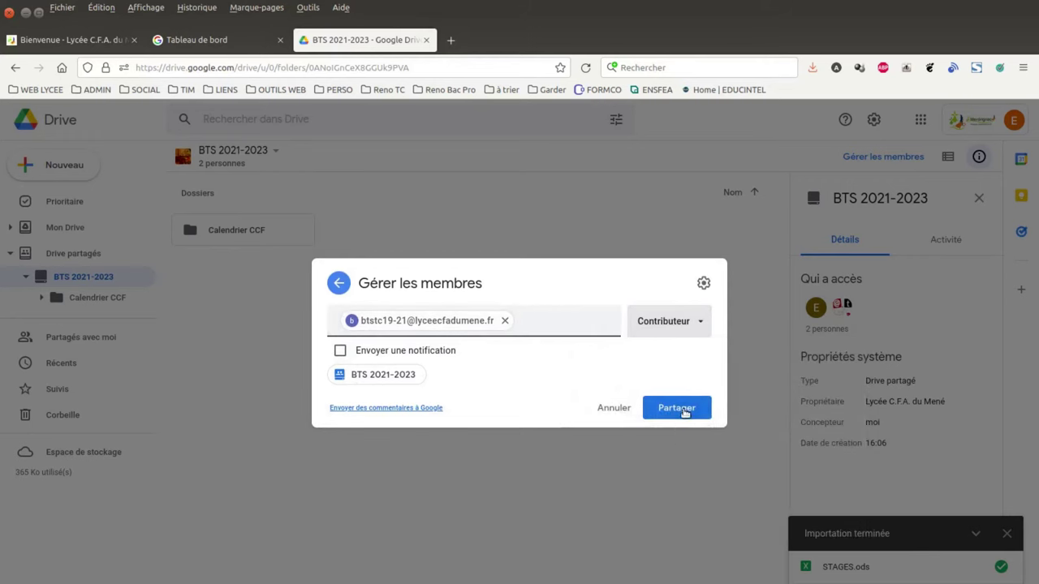
pyautogui.click(613, 412)
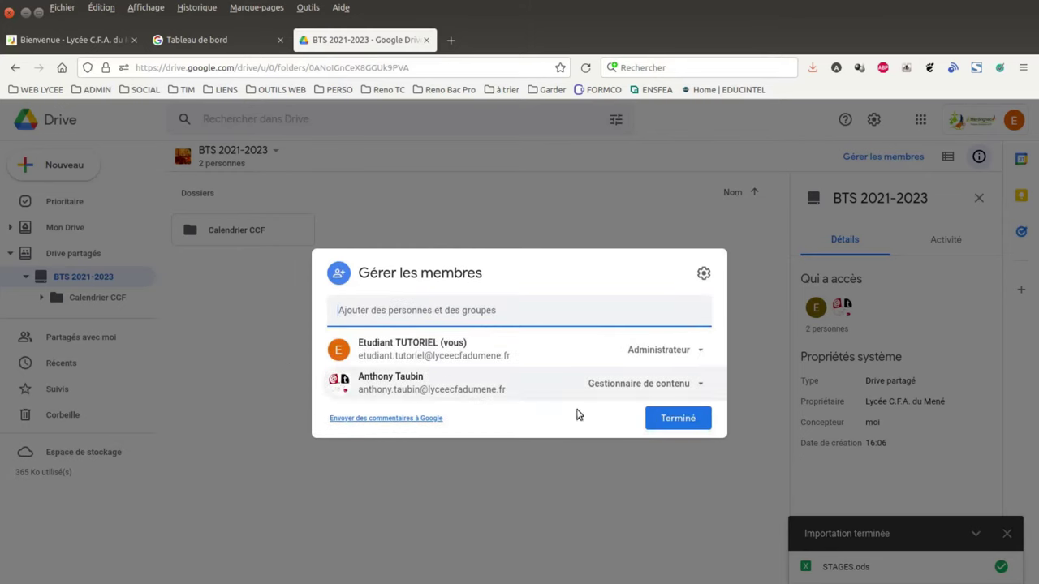
pyautogui.click(696, 418)
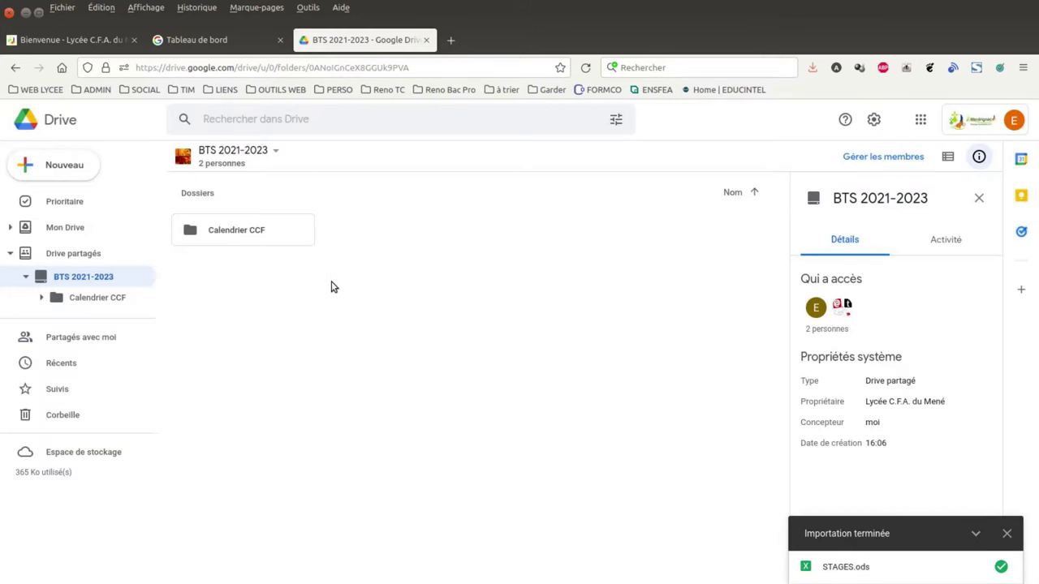
# Change the colour of the Calendrier CCF folder to bright red.
pyautogui.rightClick(257, 232)
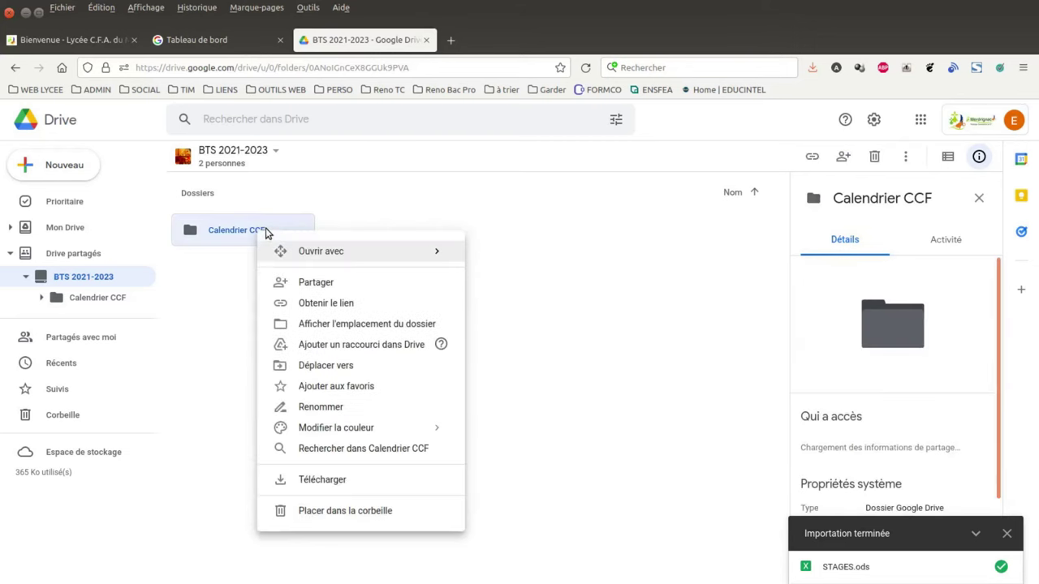
pyautogui.moveTo(324, 256)
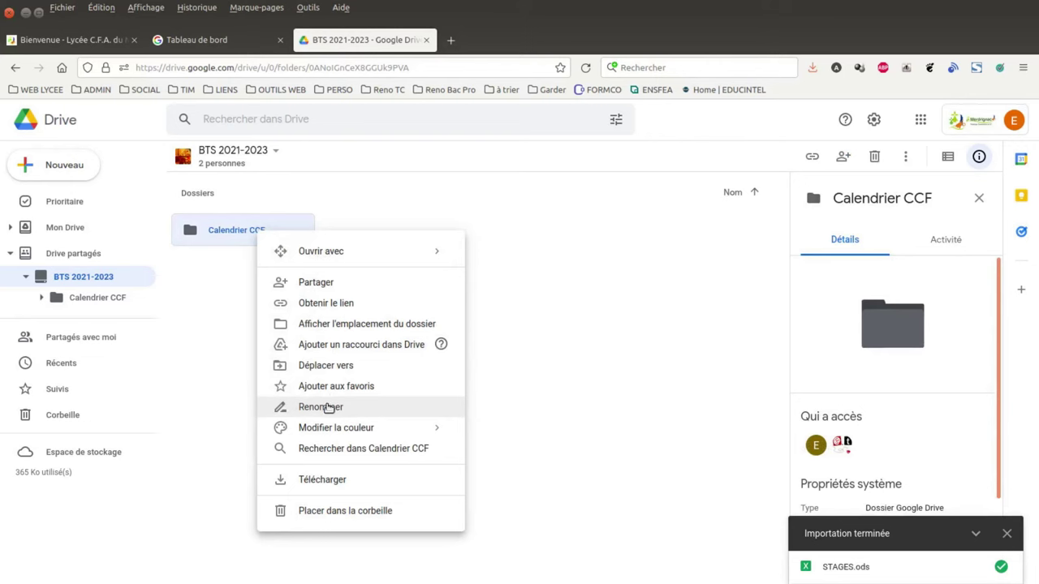
pyautogui.moveTo(336, 429)
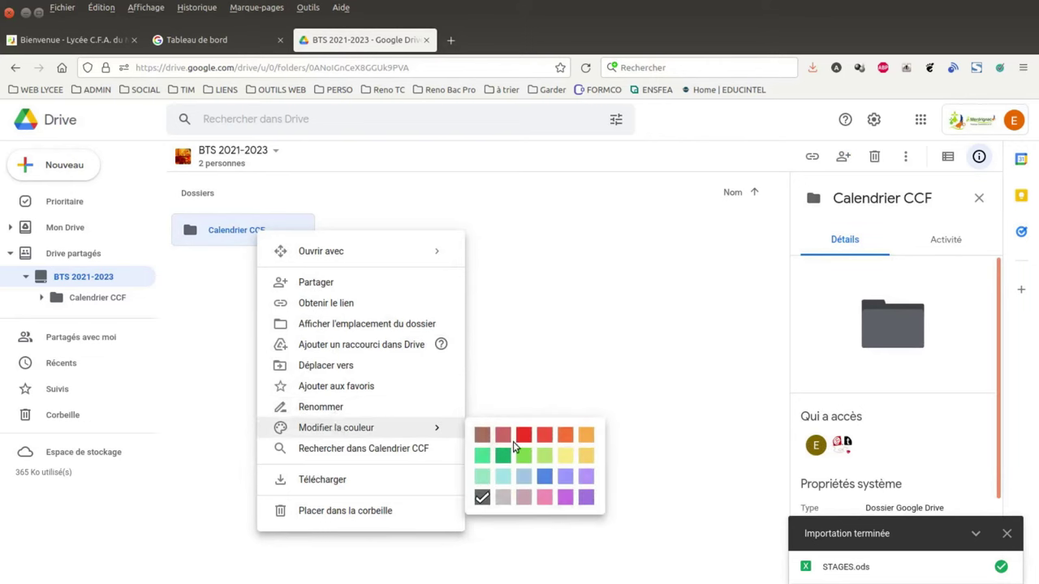
pyautogui.click(522, 438)
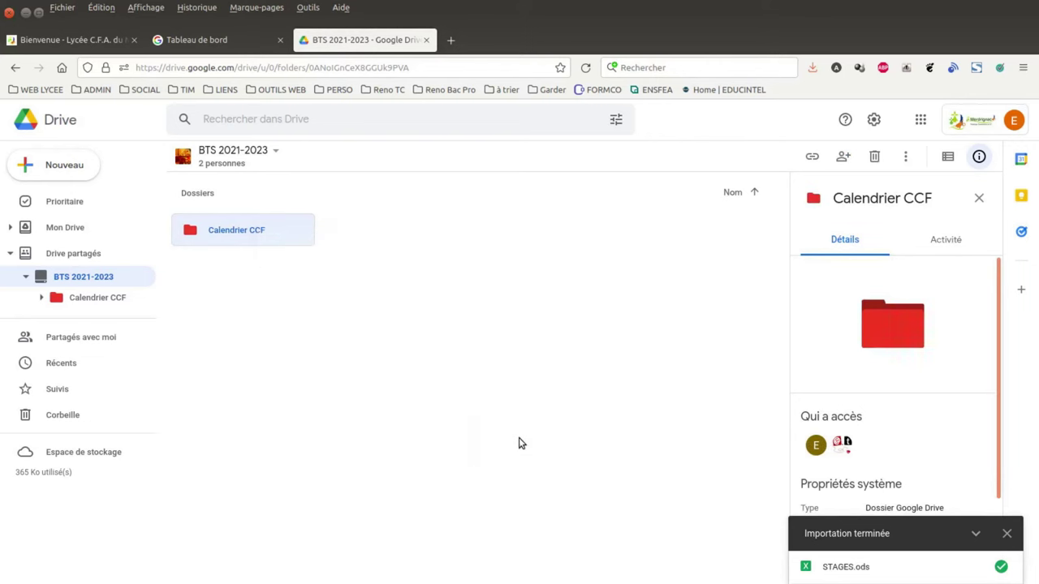
pyautogui.rightClick(189, 234)
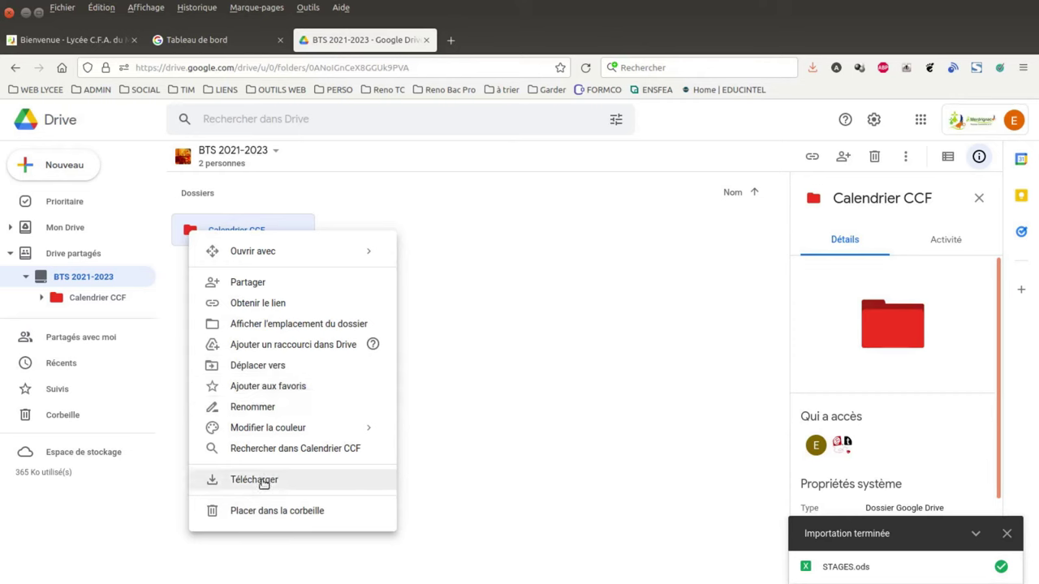
pyautogui.click(480, 272)
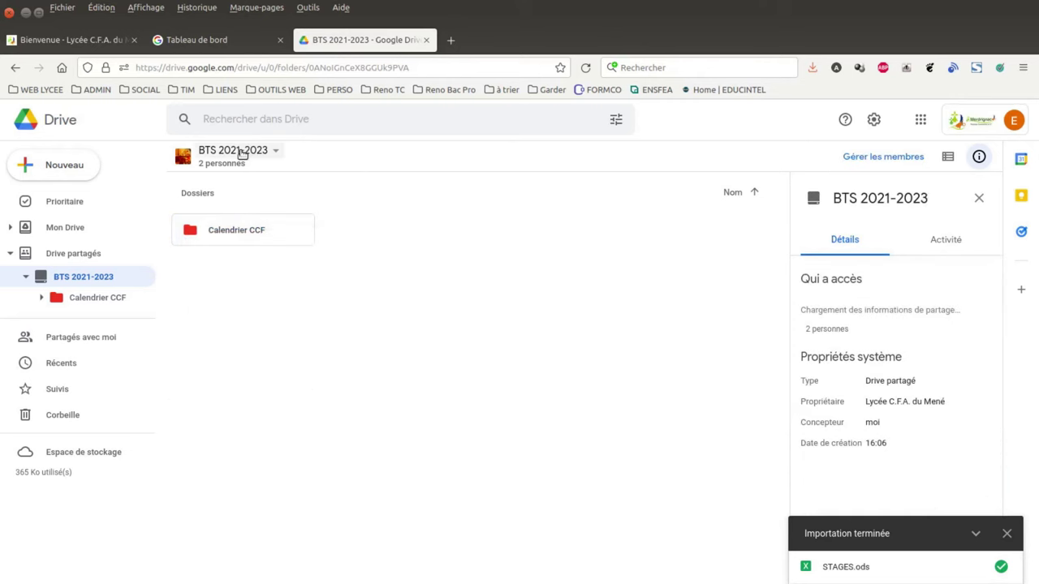
# Change the theme of the BTS 2021-2023 shared drive to the rolled technical drawings image from the theme gallery.
pyautogui.click(273, 152)
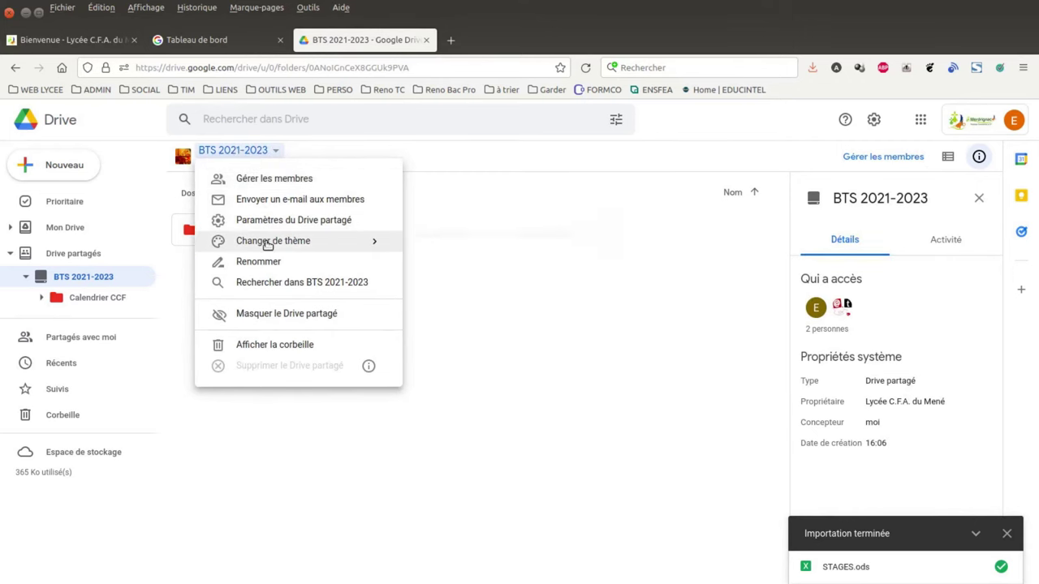
pyautogui.moveTo(267, 243)
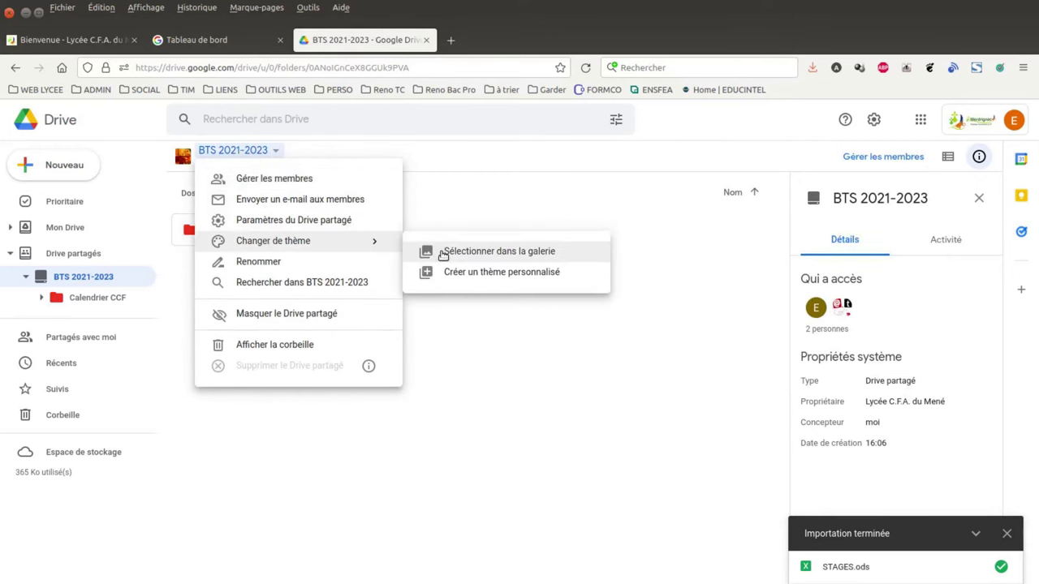
pyautogui.click(443, 253)
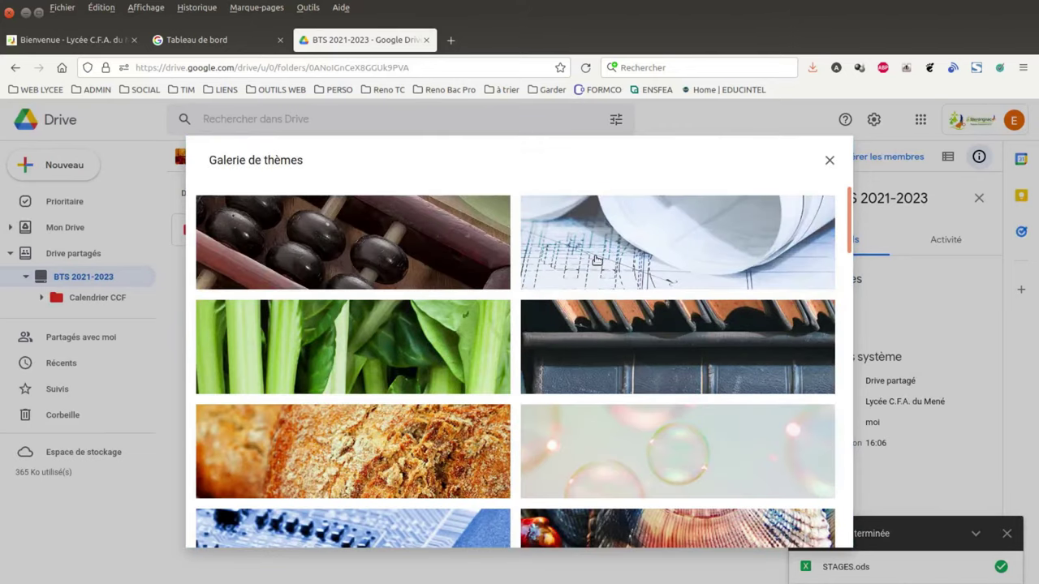
pyautogui.click(666, 244)
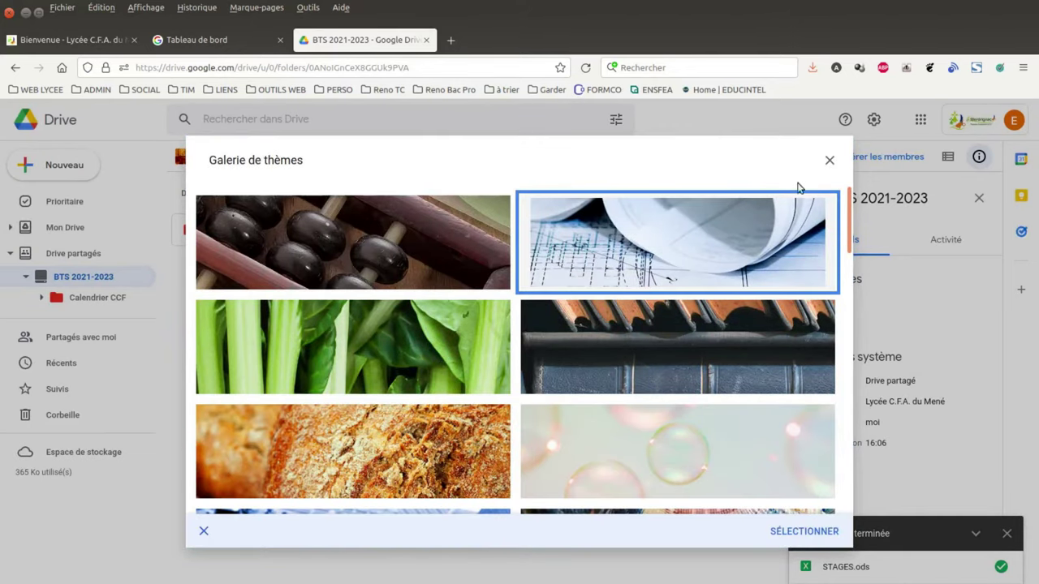
pyautogui.click(803, 532)
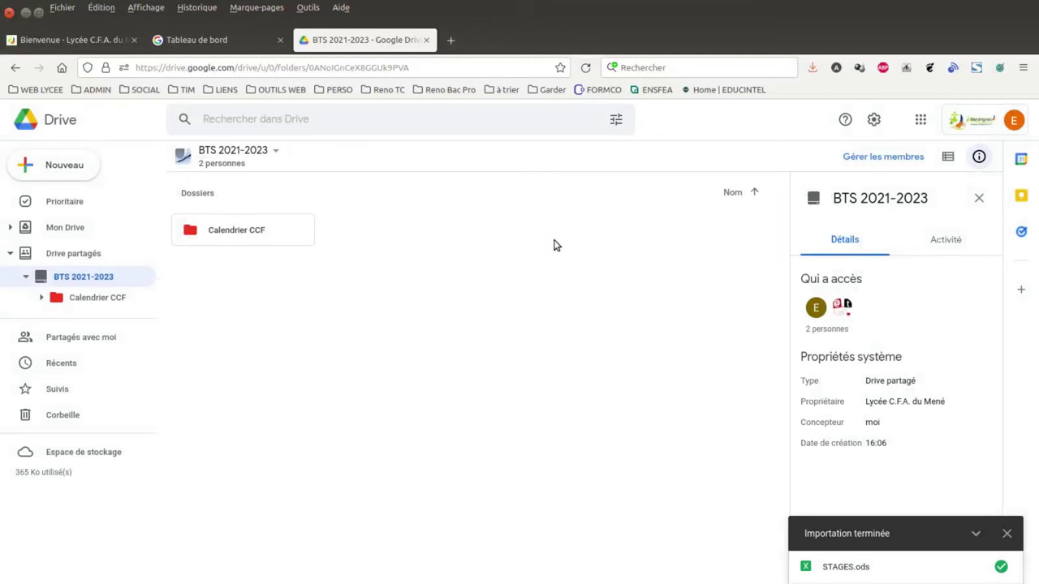
# Remove the Gestionnaire de contenu member from the BTS 2021-2023 shared drive and save the membership change.
pyautogui.click(862, 160)
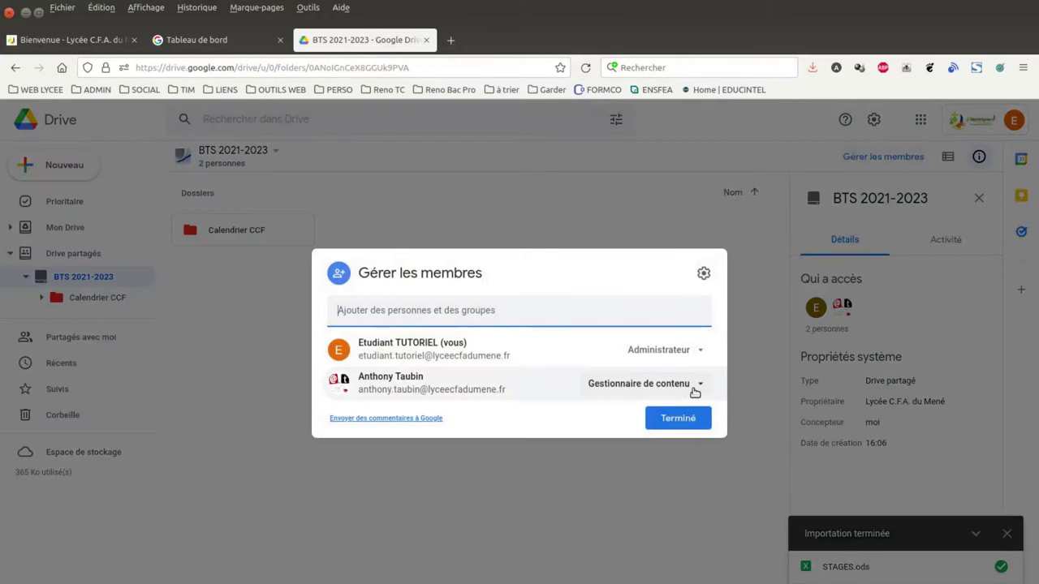
pyautogui.click(697, 388)
pyautogui.click(624, 316)
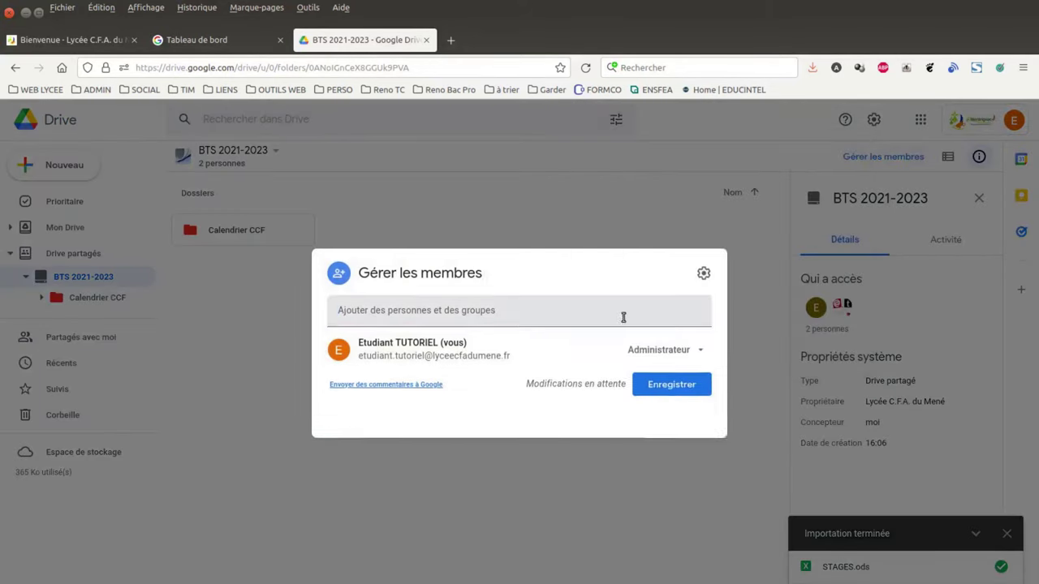
pyautogui.click(677, 402)
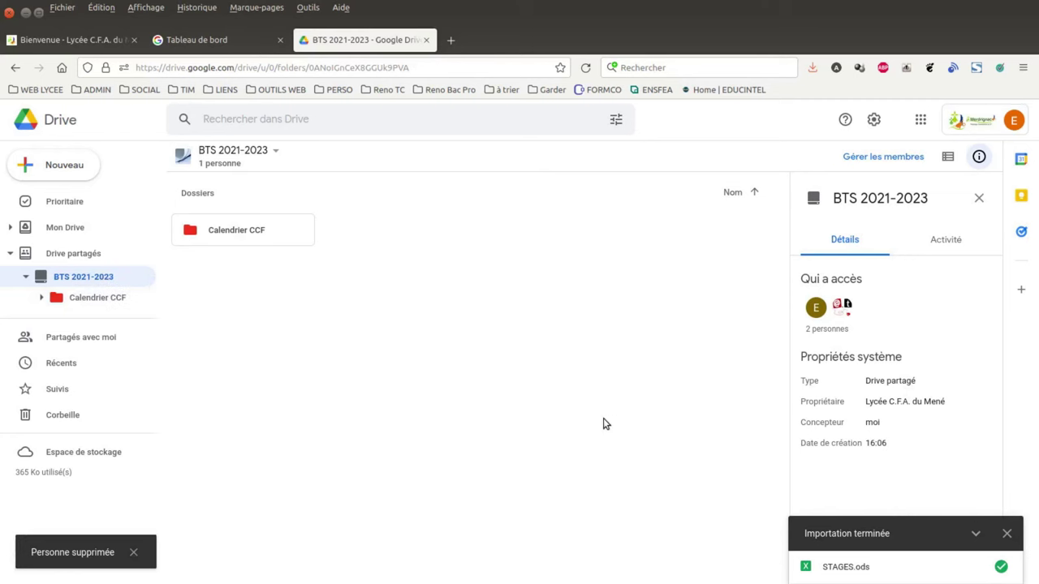
# Check the condition for deleting the BTS 2021-2023 shared drive and review the drive's available options.
pyautogui.rightClick(107, 277)
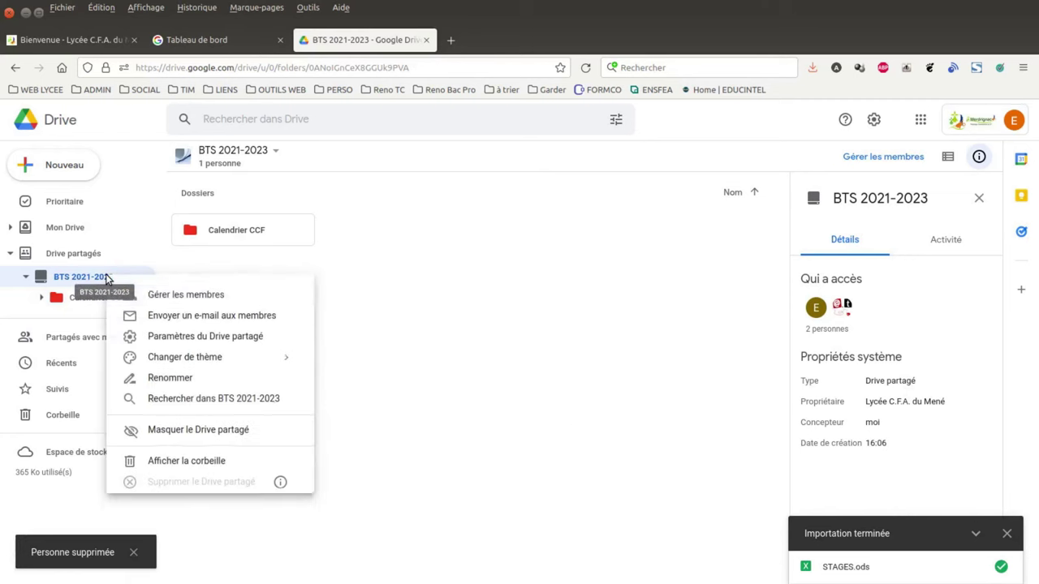
pyautogui.moveTo(281, 485)
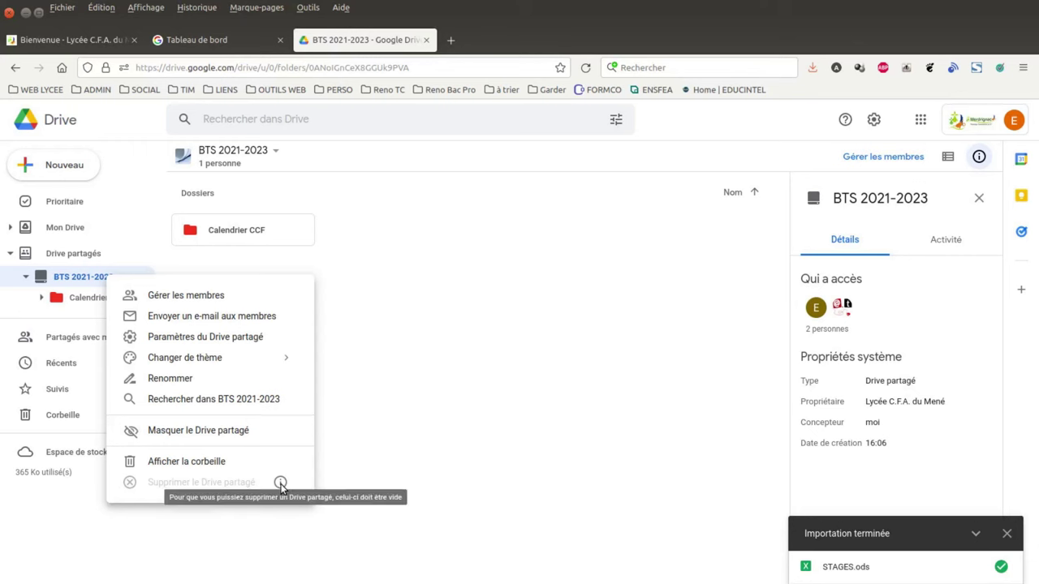
pyautogui.click(357, 425)
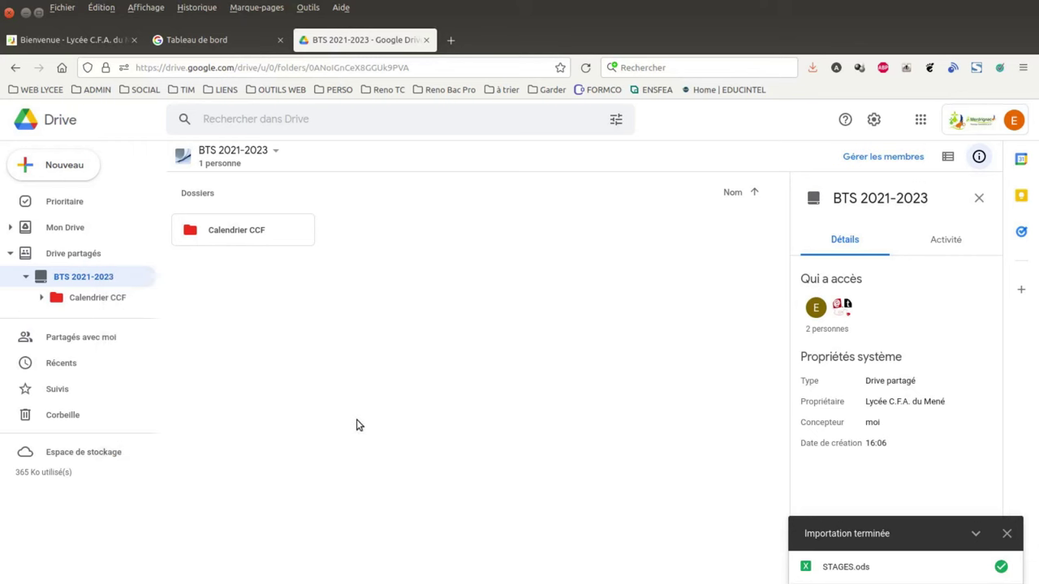
pyautogui.click(277, 154)
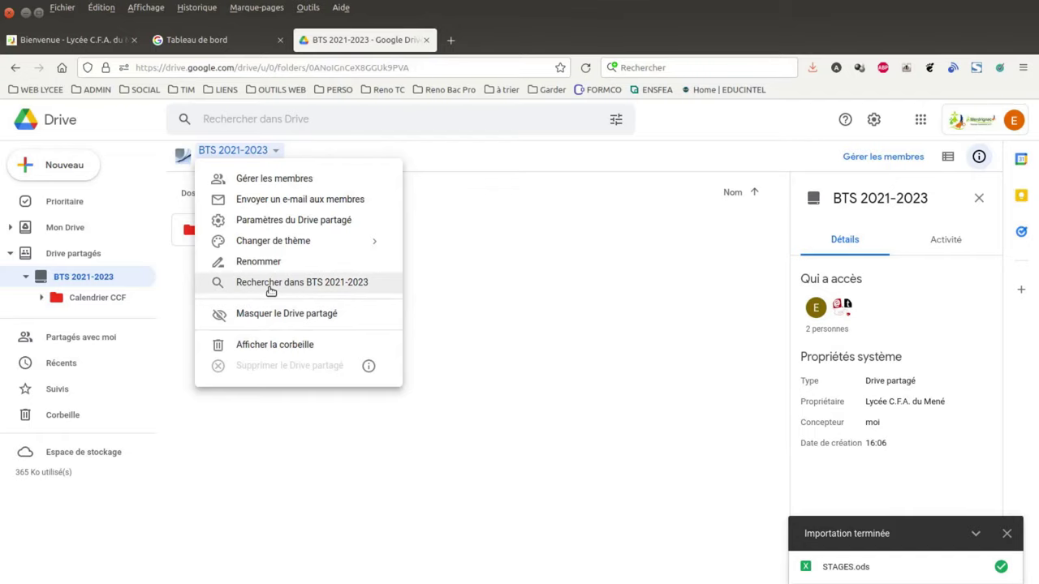
pyautogui.click(505, 319)
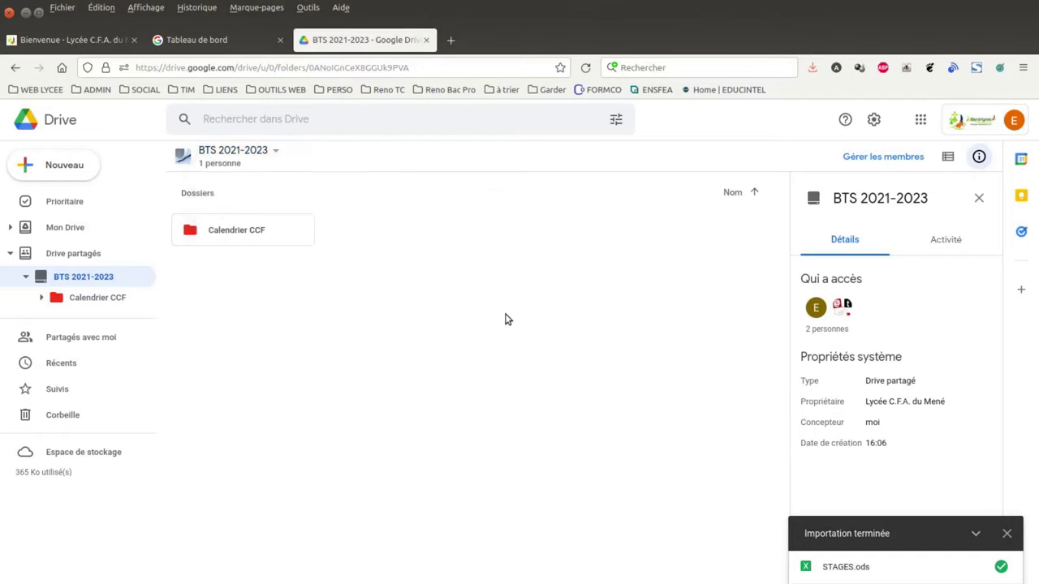